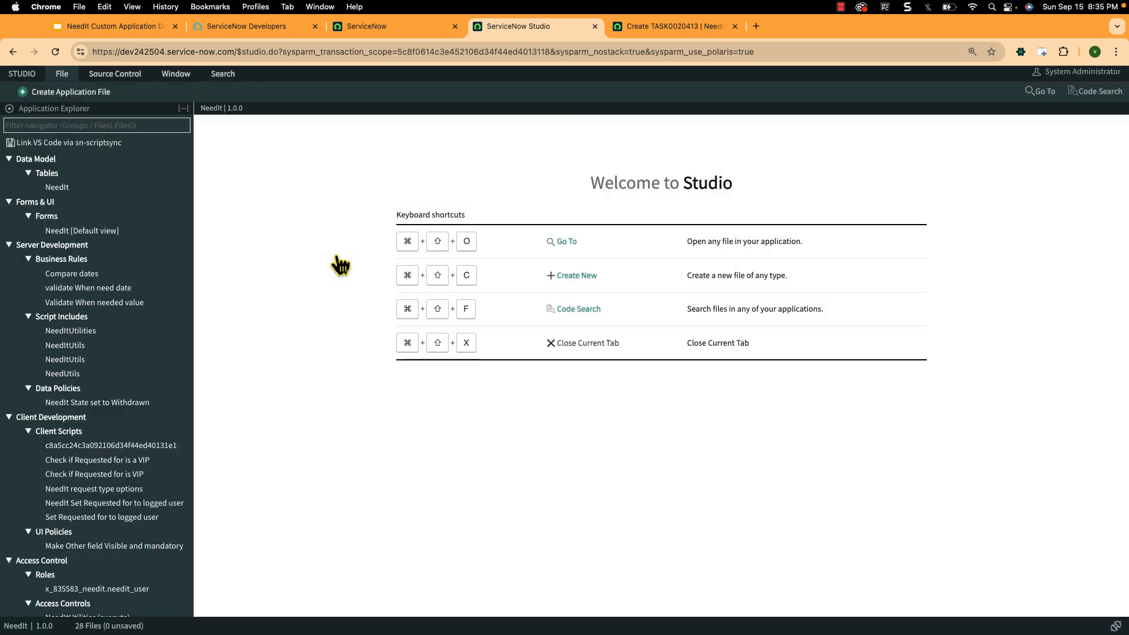
# - Deactivate the existing "NeedIt State set to Withdrawn" data policy, save it and close its record
pyautogui.click(108, 405)
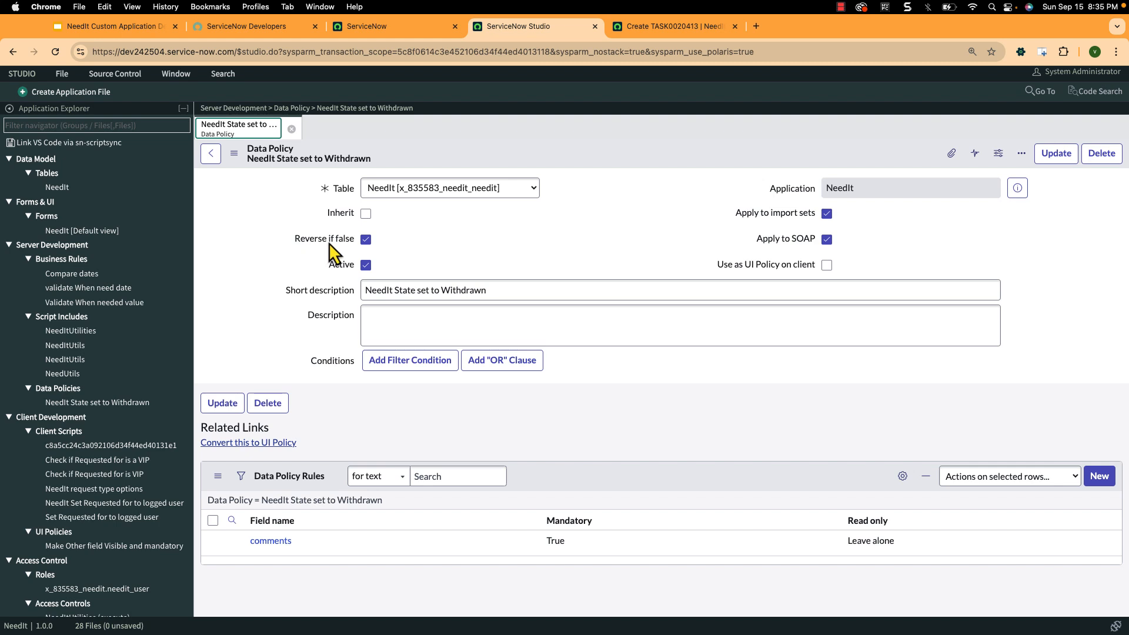
pyautogui.click(366, 265)
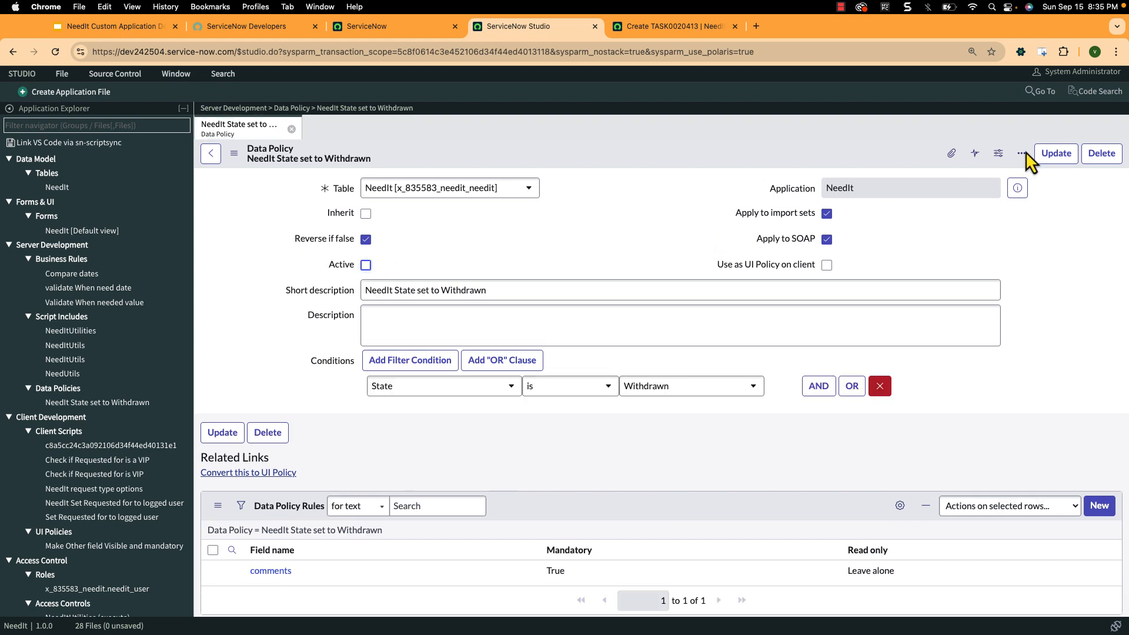
pyautogui.click(1057, 153)
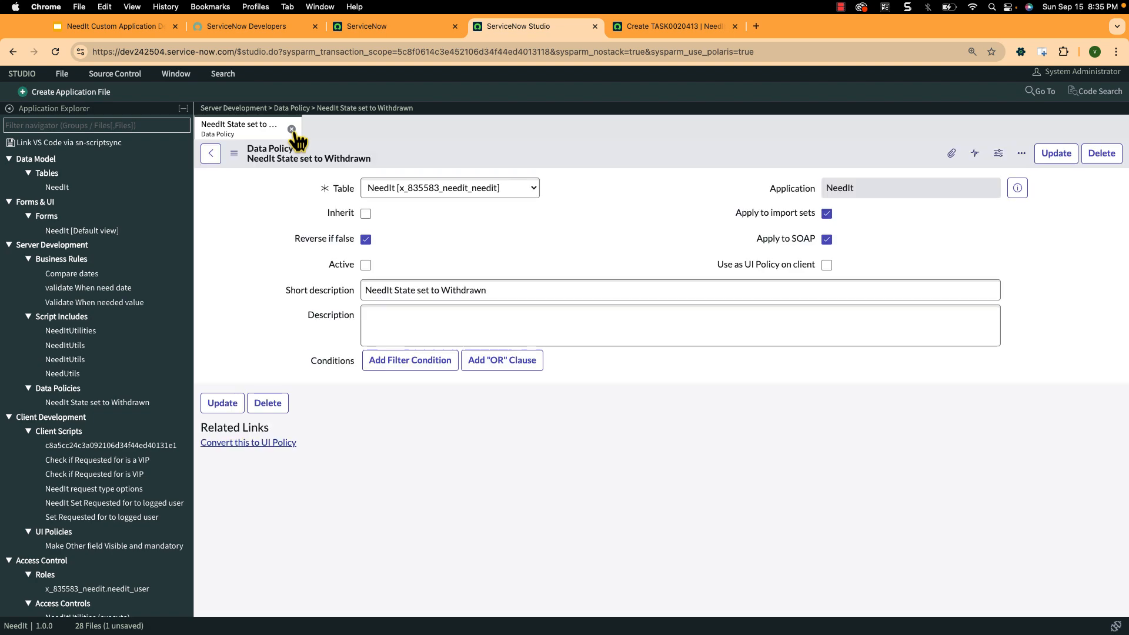
pyautogui.click(292, 129)
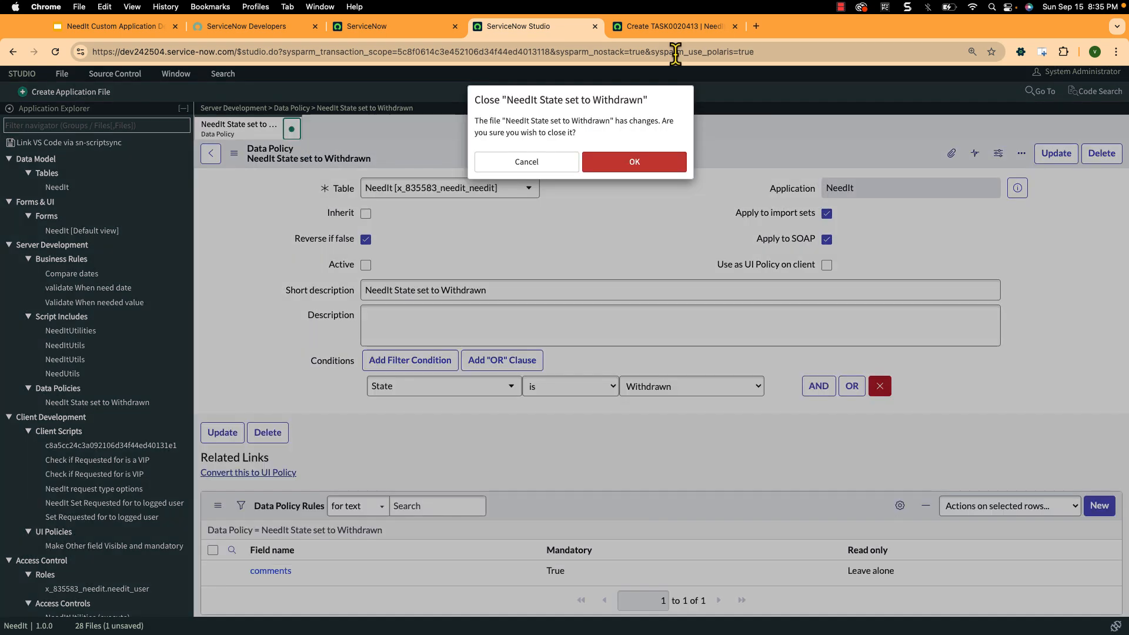
pyautogui.click(630, 162)
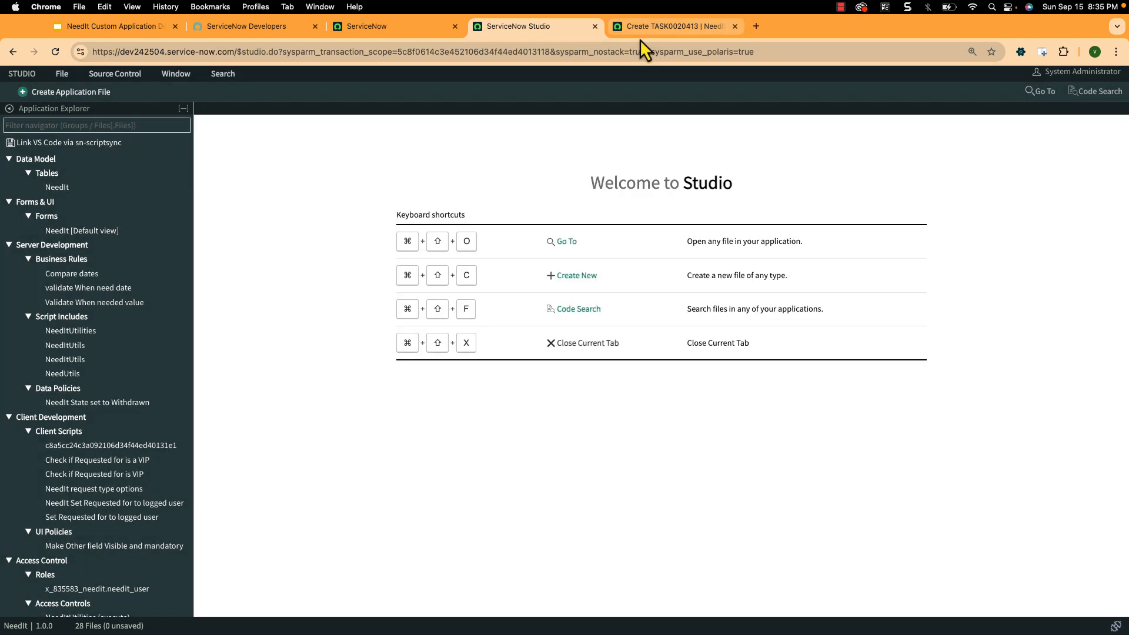
# - Check the fields on the new NeedIt record form, and create a Data Policy application file in Studio
pyautogui.click(640, 29)
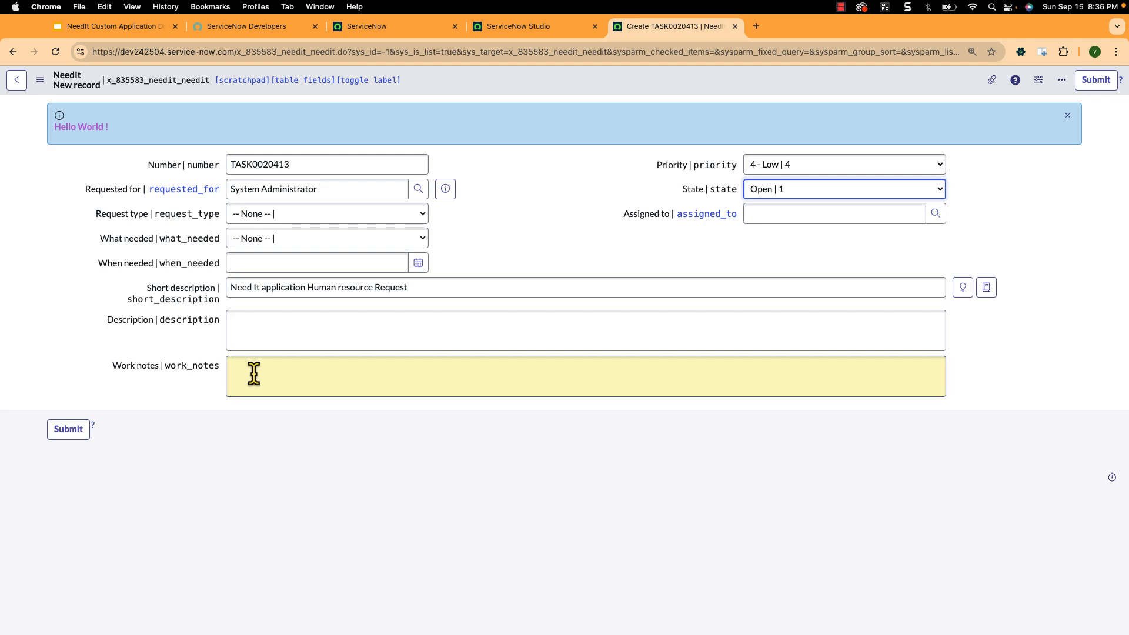
pyautogui.click(502, 30)
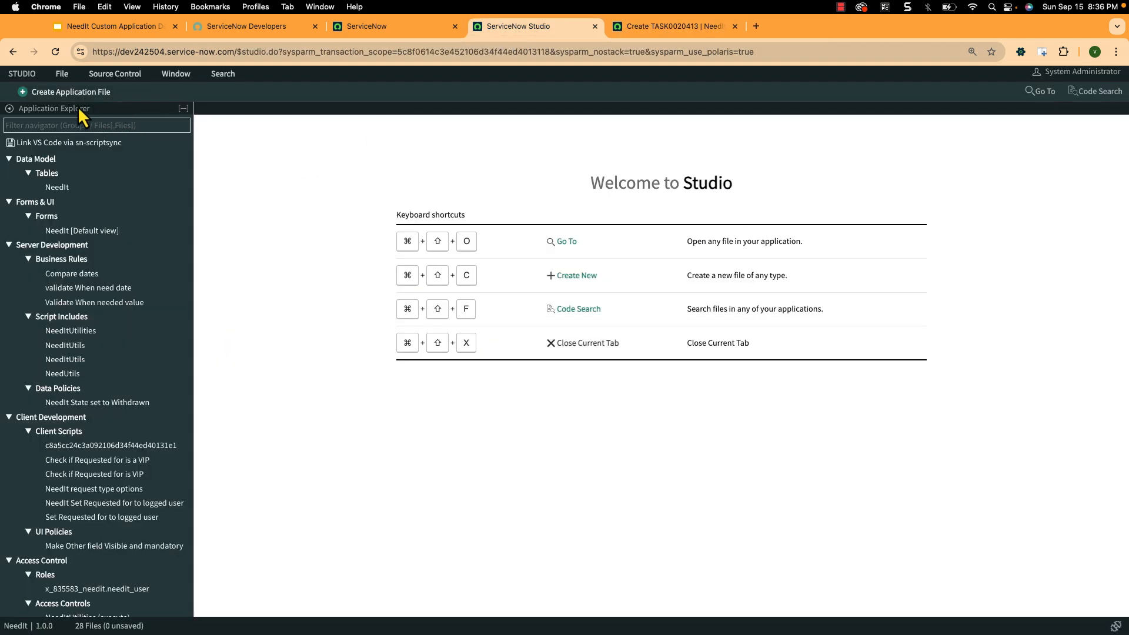
pyautogui.click(64, 92)
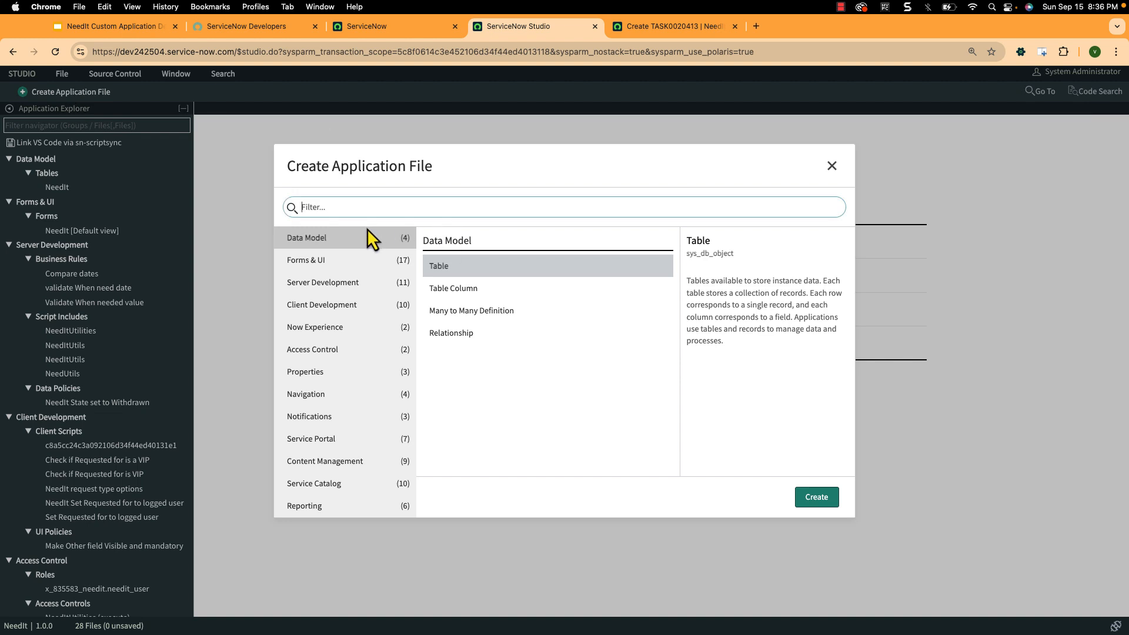
pyautogui.click(363, 207)
pyautogui.write('data ')
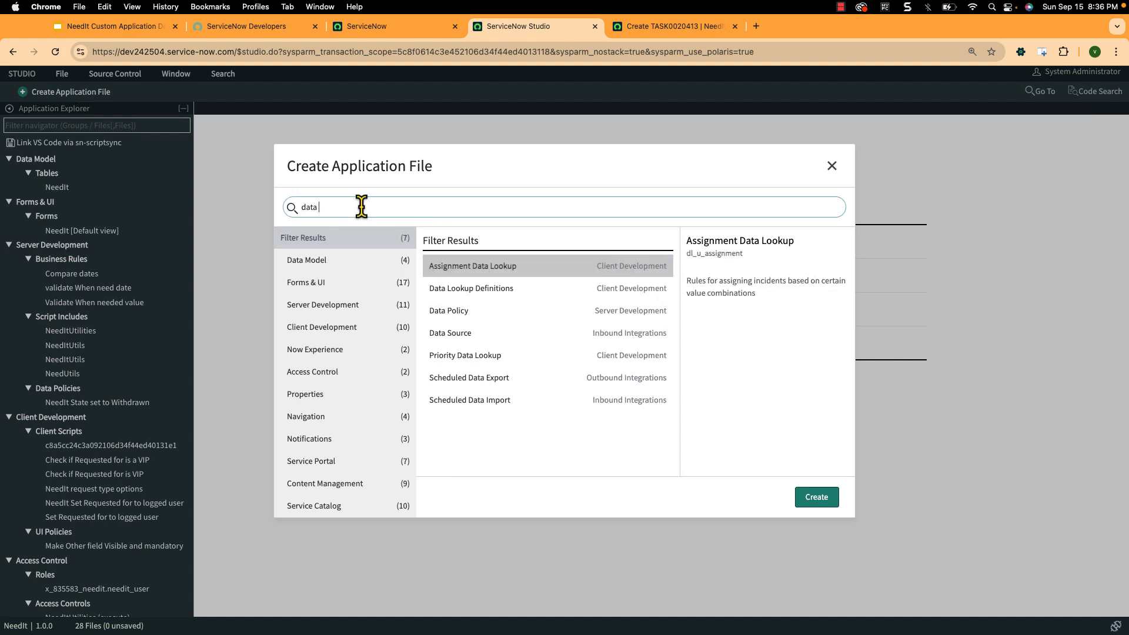
pyautogui.write('p')
pyautogui.click(447, 270)
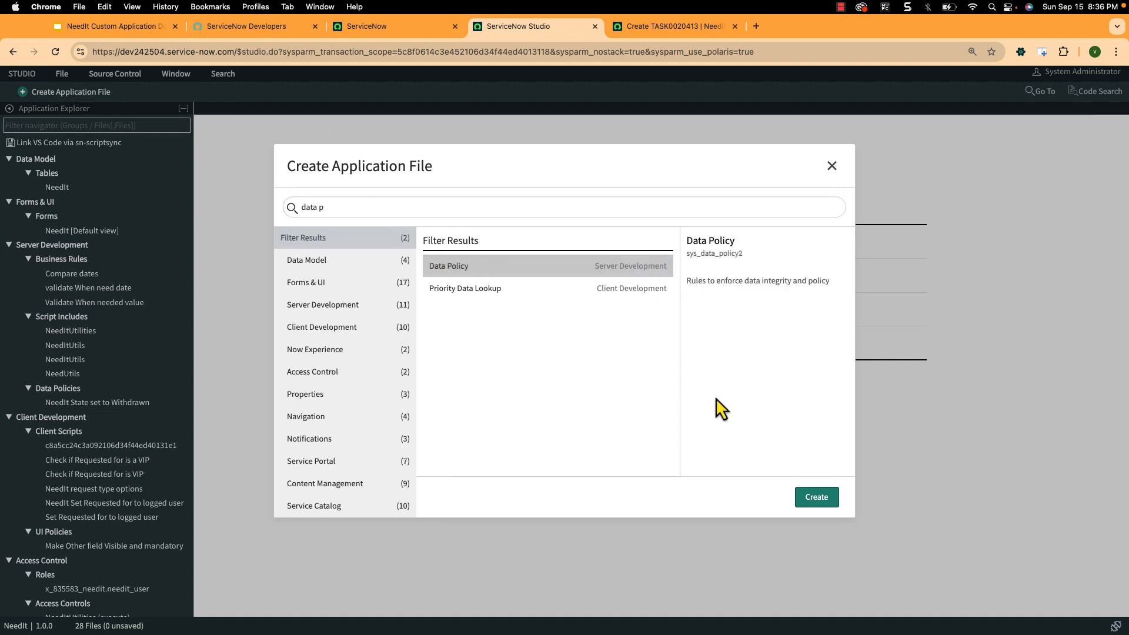
pyautogui.click(834, 498)
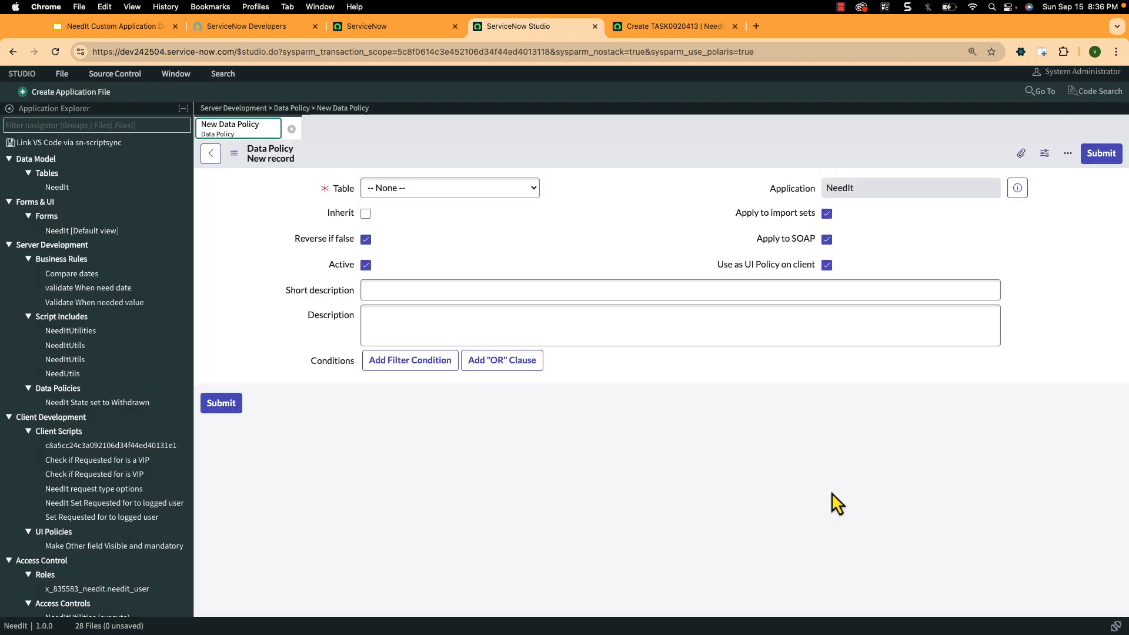
# - Set the data policy's table to NeedIt [x_835583_needit_needit] and disable its use as a UI policy on the client
pyautogui.click(457, 189)
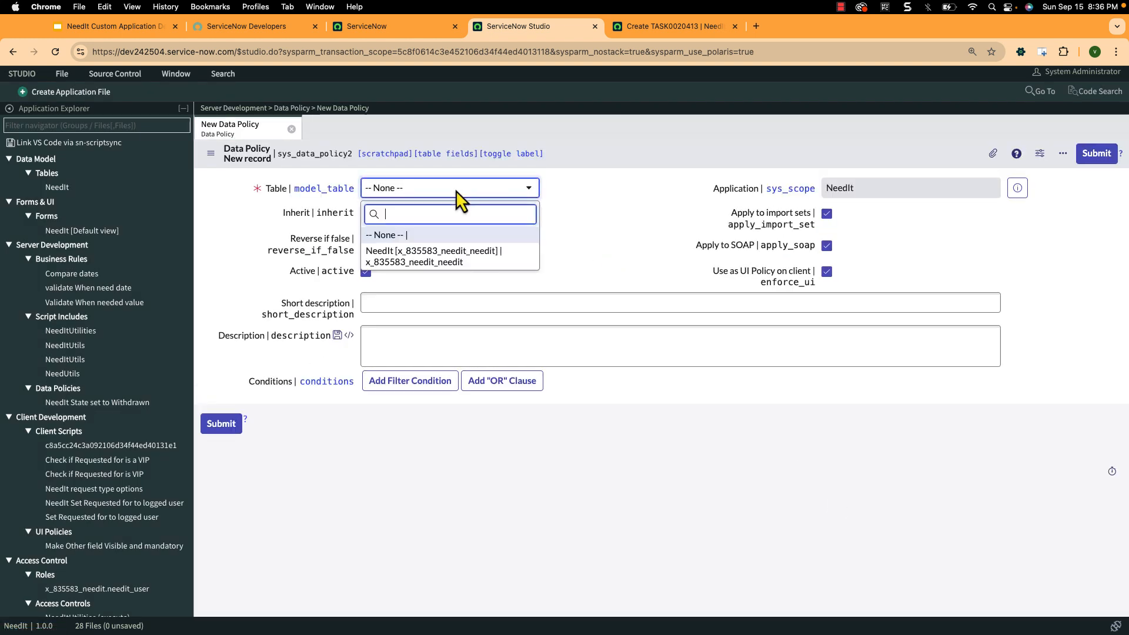
pyautogui.click(430, 259)
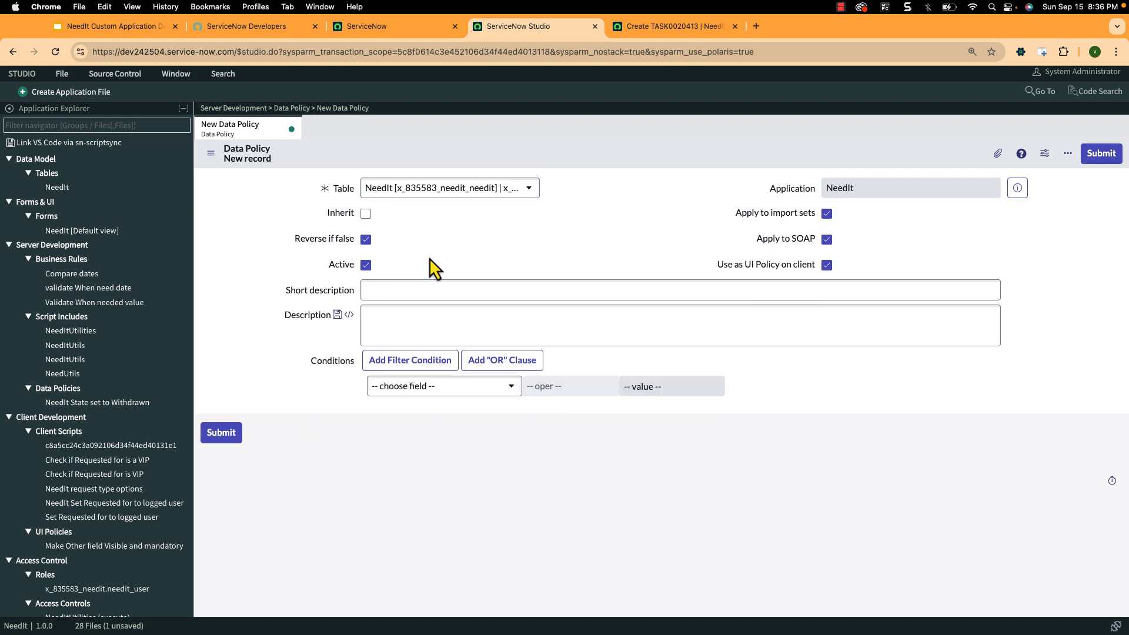
pyautogui.click(827, 265)
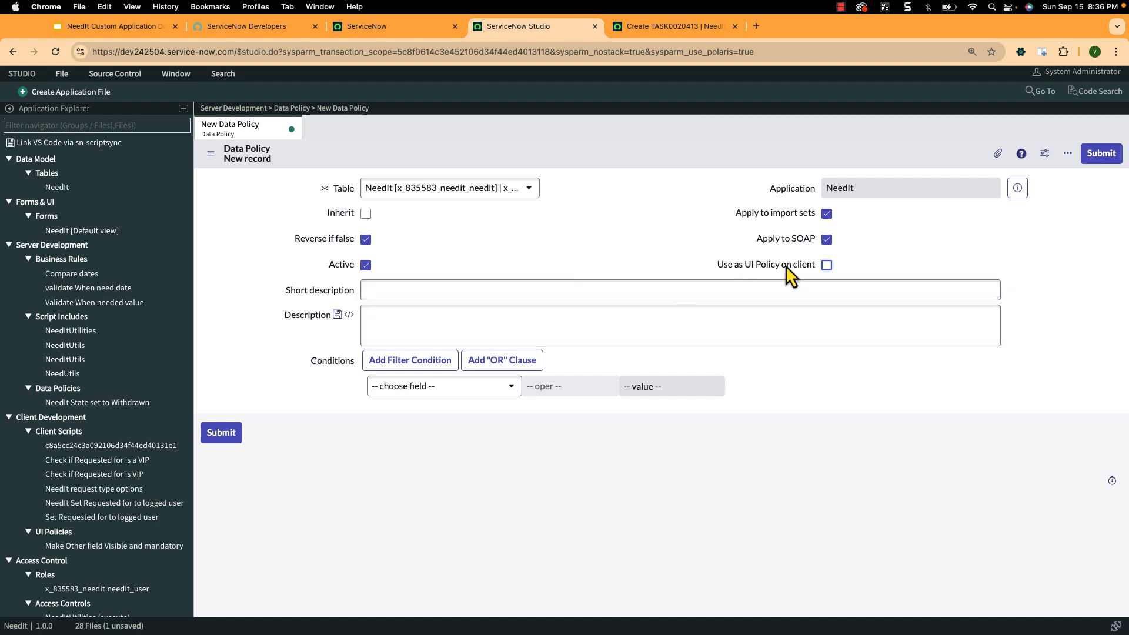
# - Enter the short description "Additional Comments are required when state is withdrawn" and submit the new data policy
pyautogui.click(586, 290)
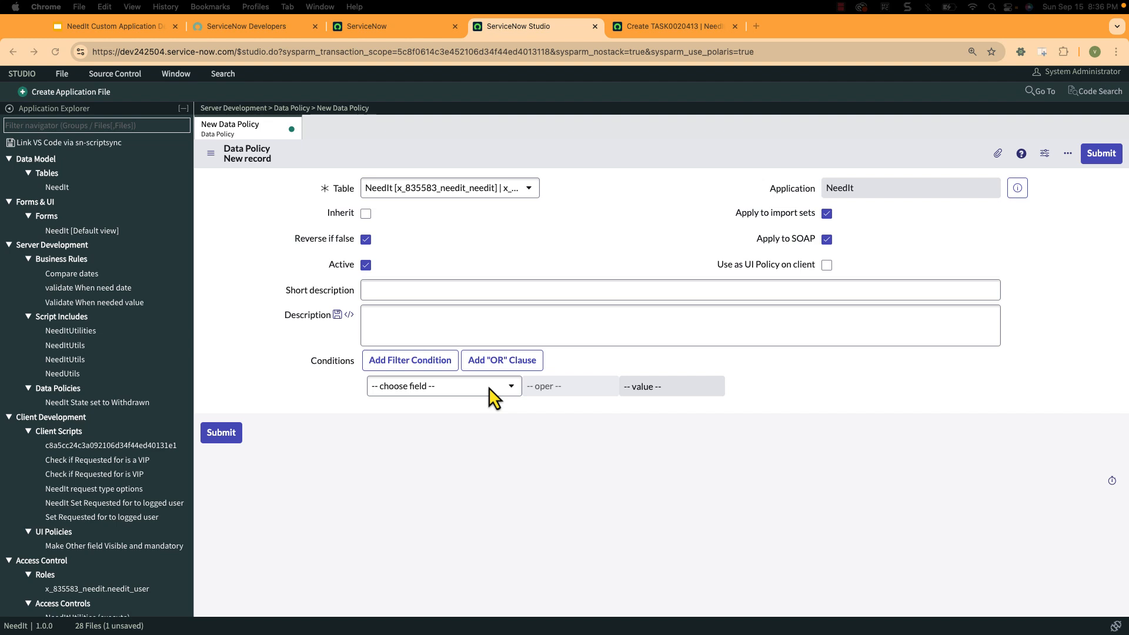
pyautogui.click(413, 289)
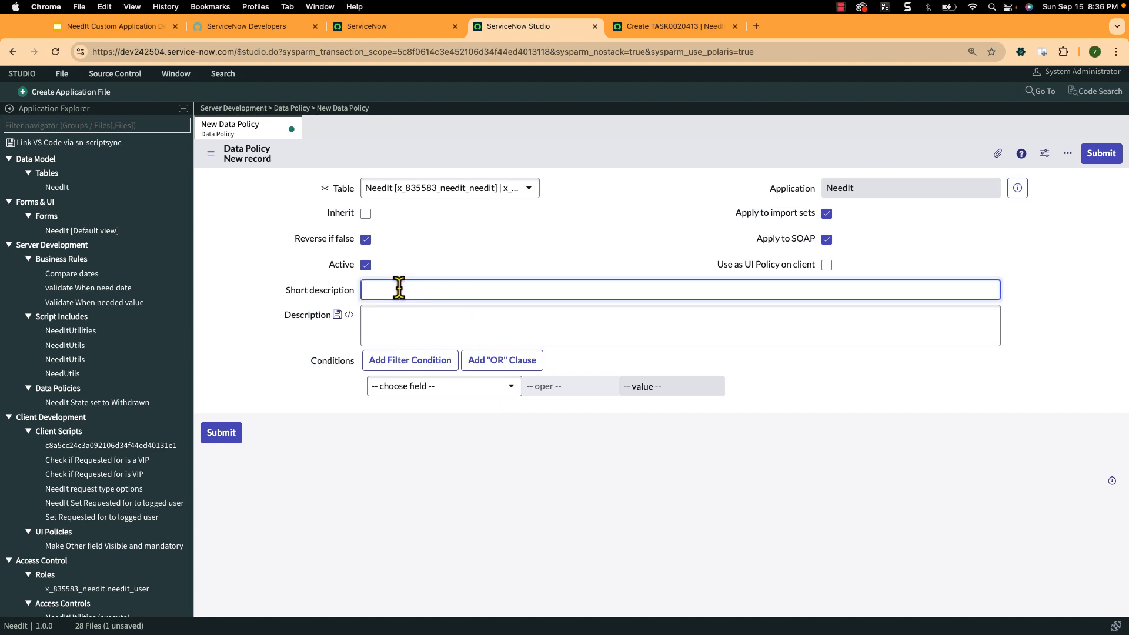
pyautogui.write('Additional Comments are required when state is ')
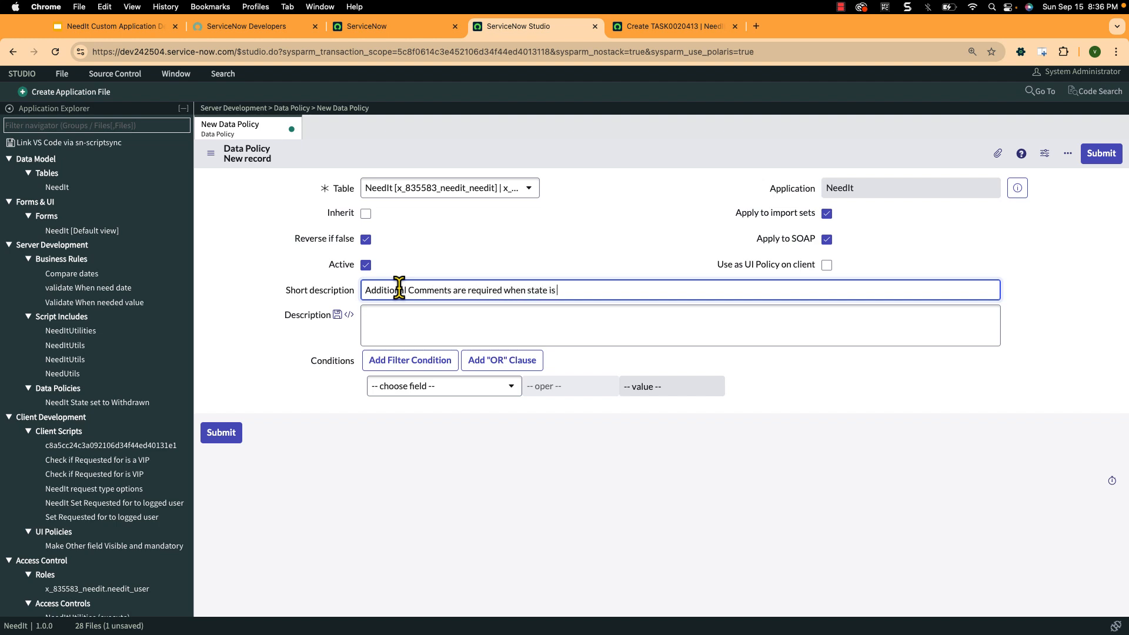
pyautogui.write('withdrawn')
pyautogui.click(1102, 154)
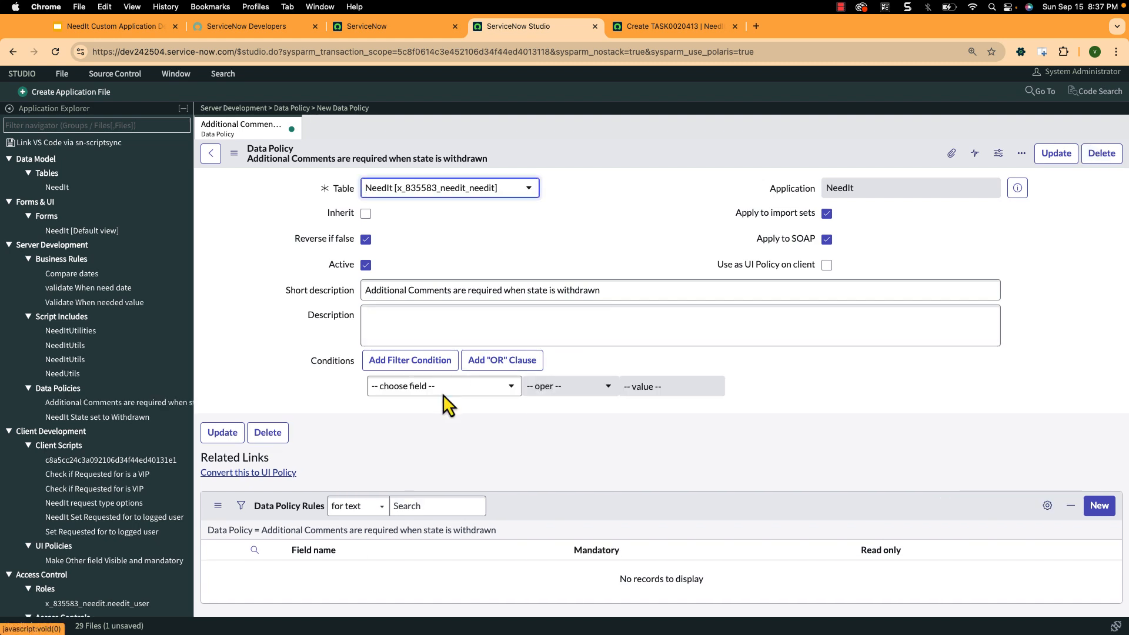
# - Add the condition State is Withdrawn to the data policy and save the record
pyautogui.click(443, 390)
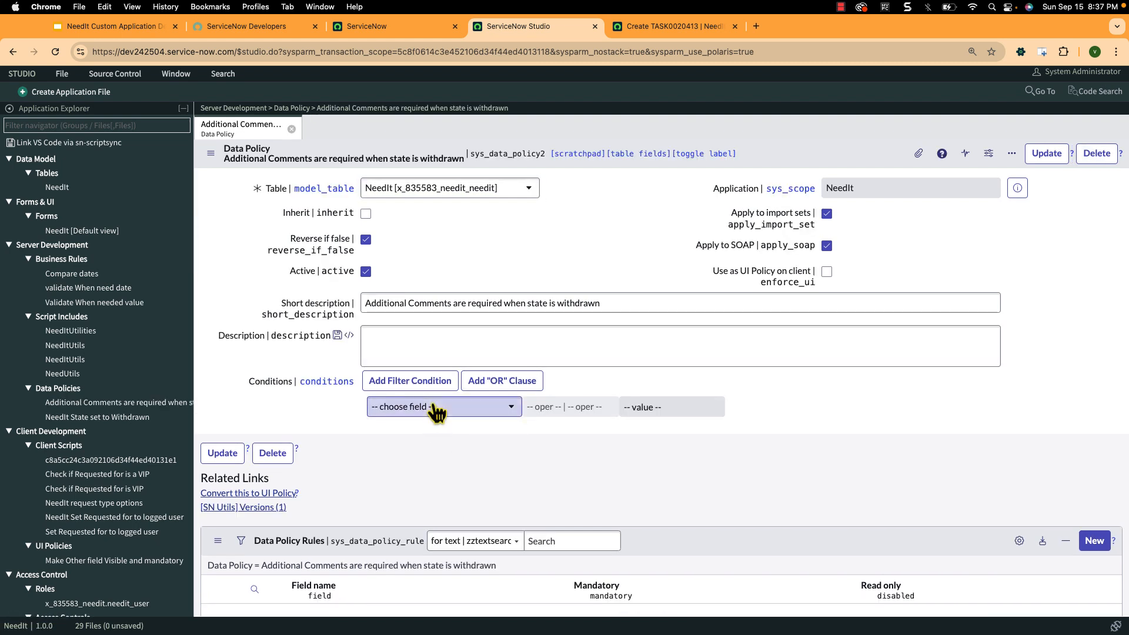
pyautogui.click(435, 407)
pyautogui.write('stat')
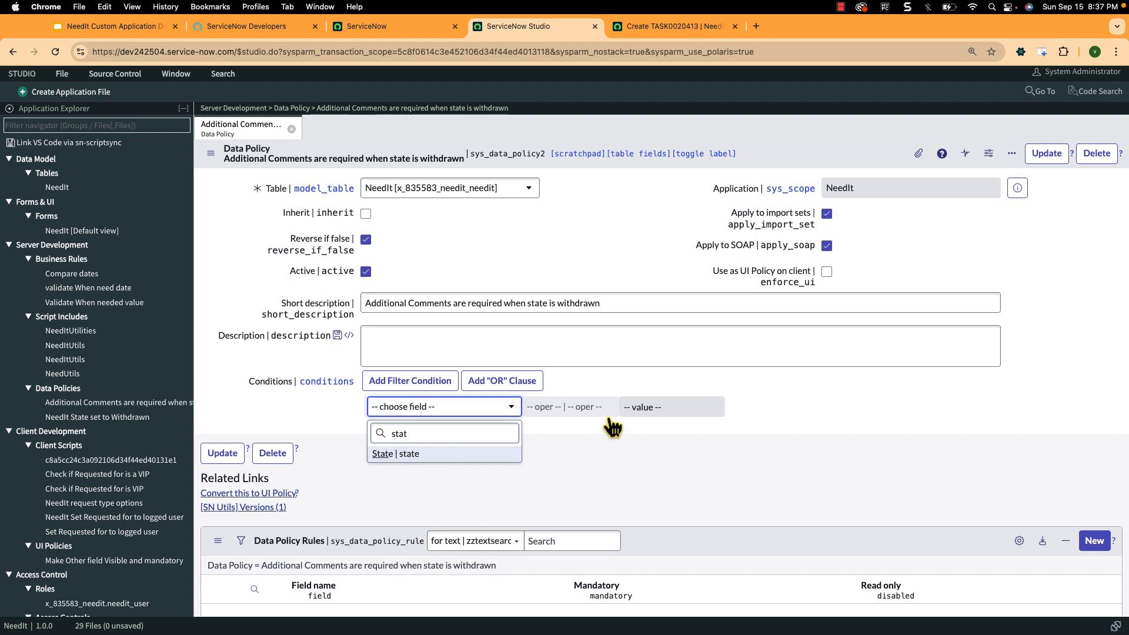
pyautogui.press('Return')
pyautogui.click(660, 410)
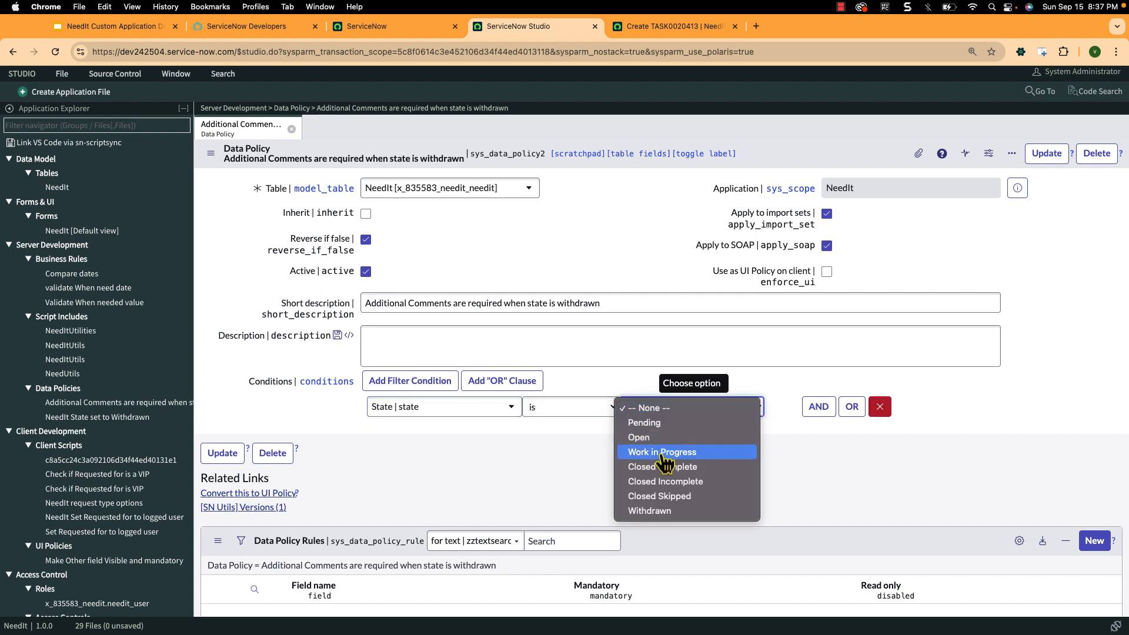
pyautogui.click(668, 511)
pyautogui.scroll(-2, 749, 502)
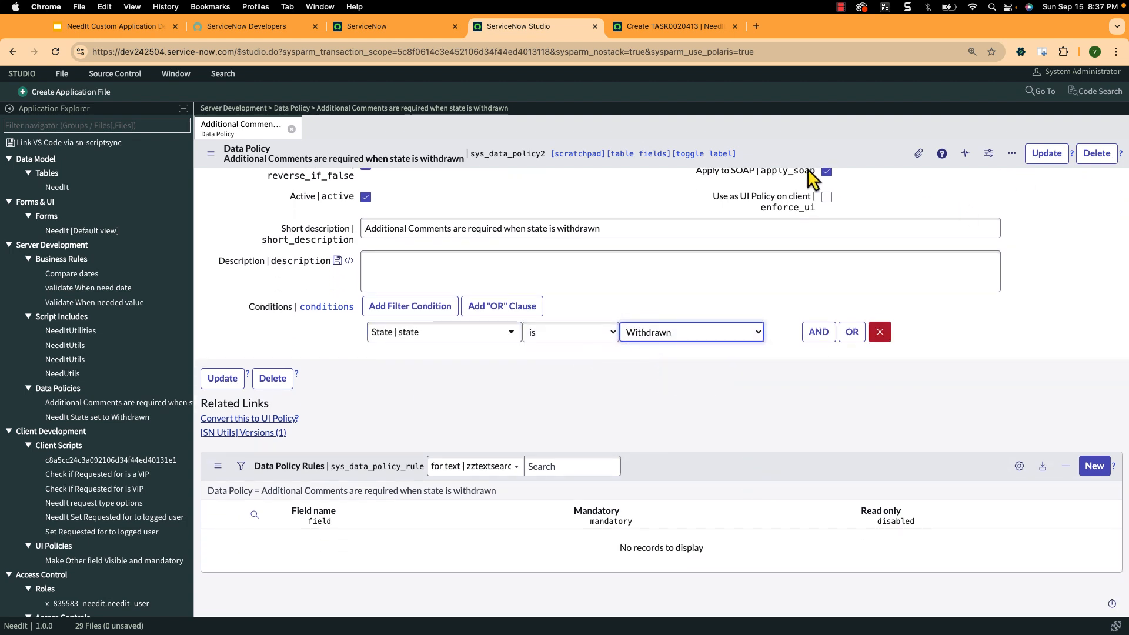
pyautogui.click(1047, 155)
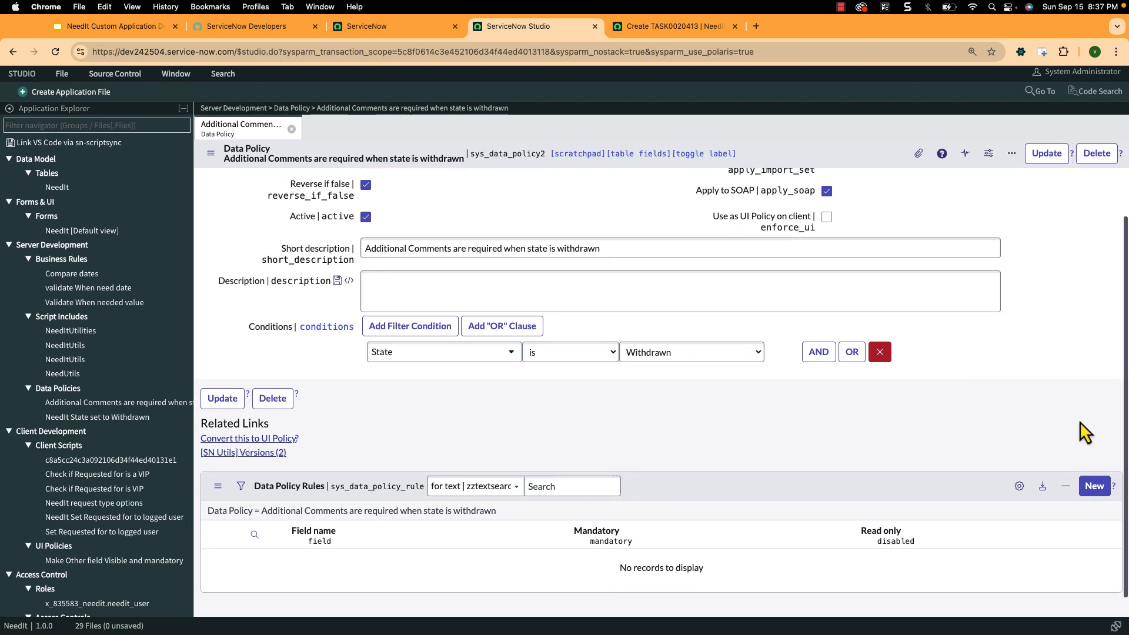
# - Add a data policy rule for the Additional comments field with Mandatory set to True, and submit it
pyautogui.click(1094, 488)
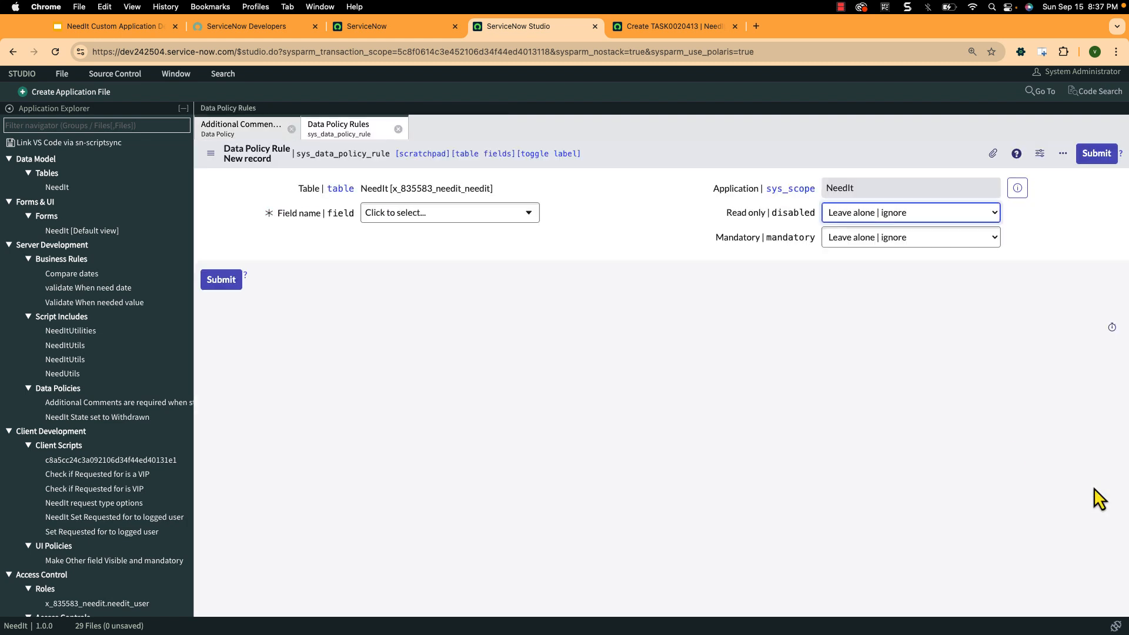
pyautogui.click(470, 223)
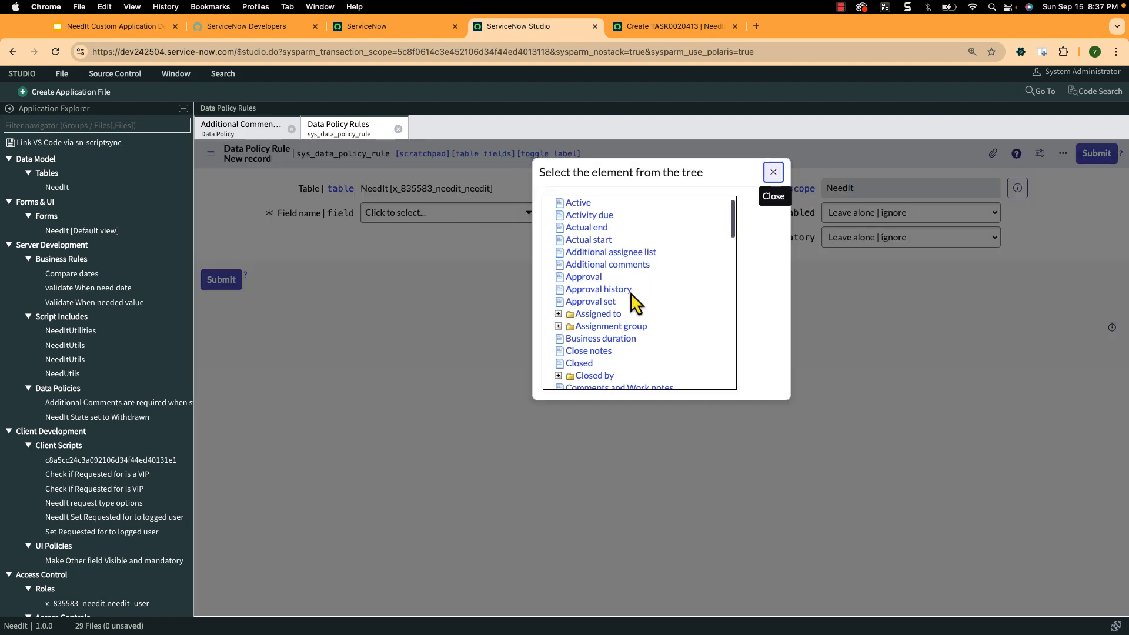
pyautogui.scroll(-2, 630, 293)
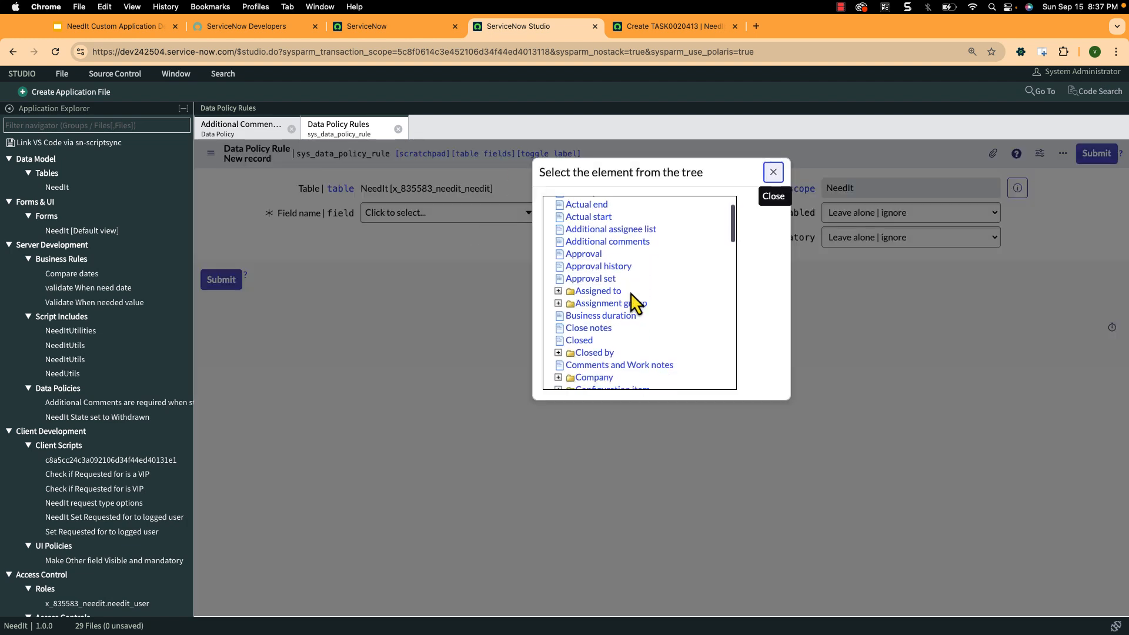
pyautogui.click(616, 243)
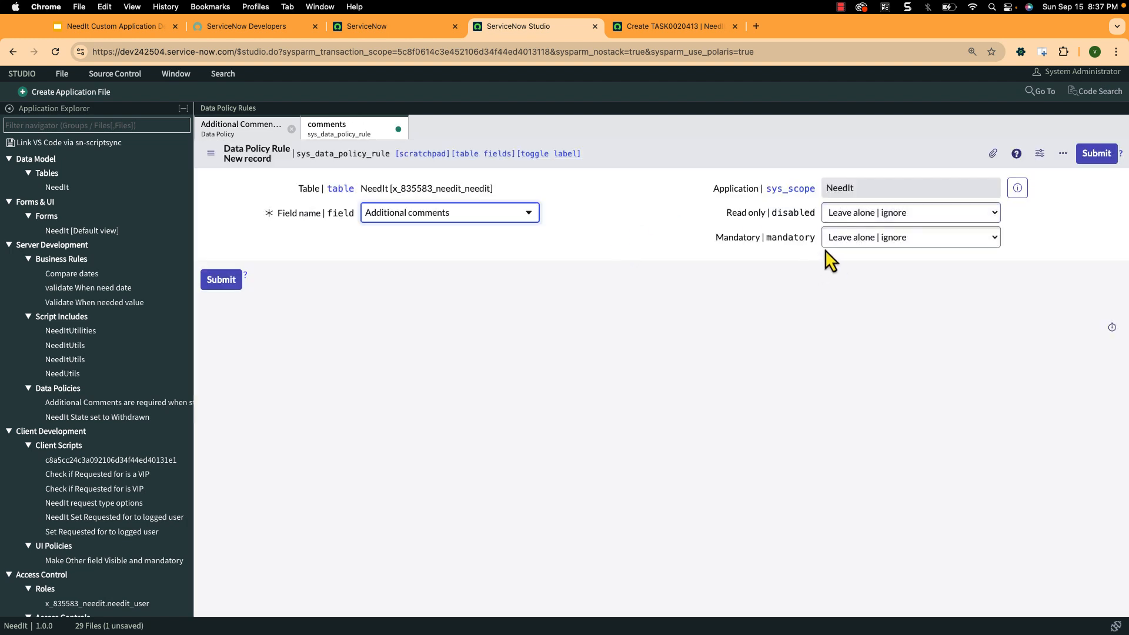
pyautogui.click(858, 239)
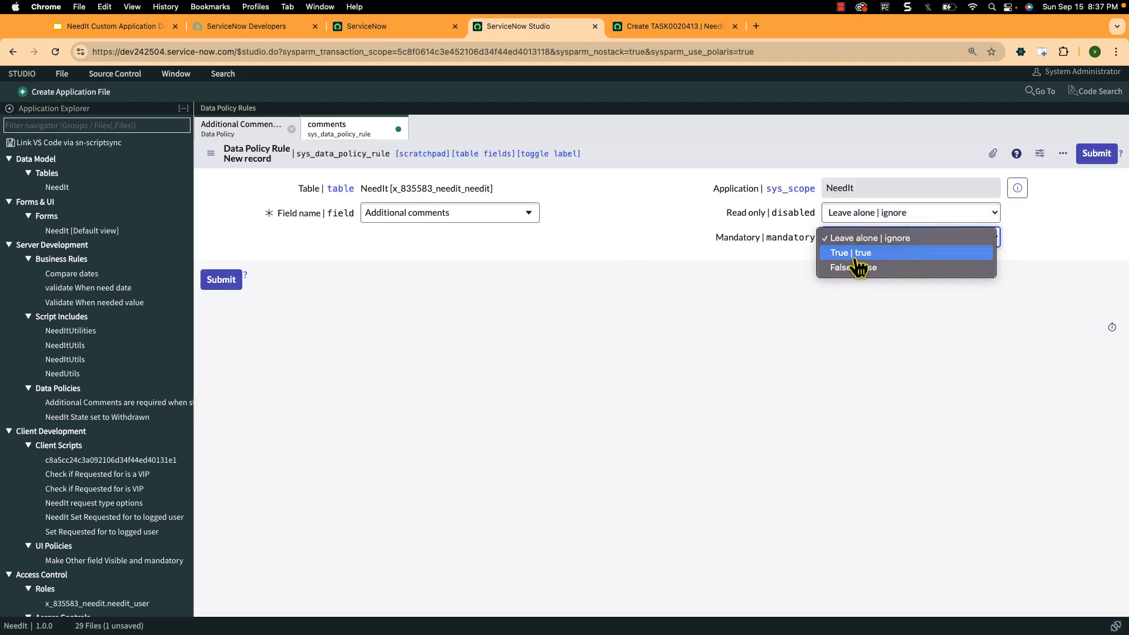
pyautogui.click(858, 254)
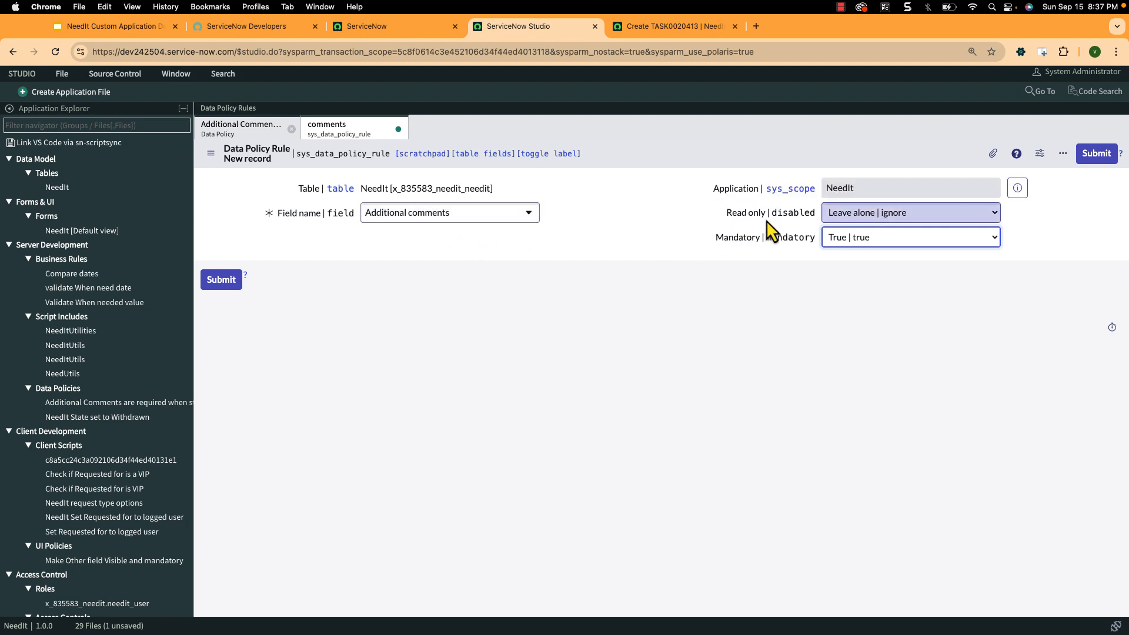
pyautogui.click(225, 286)
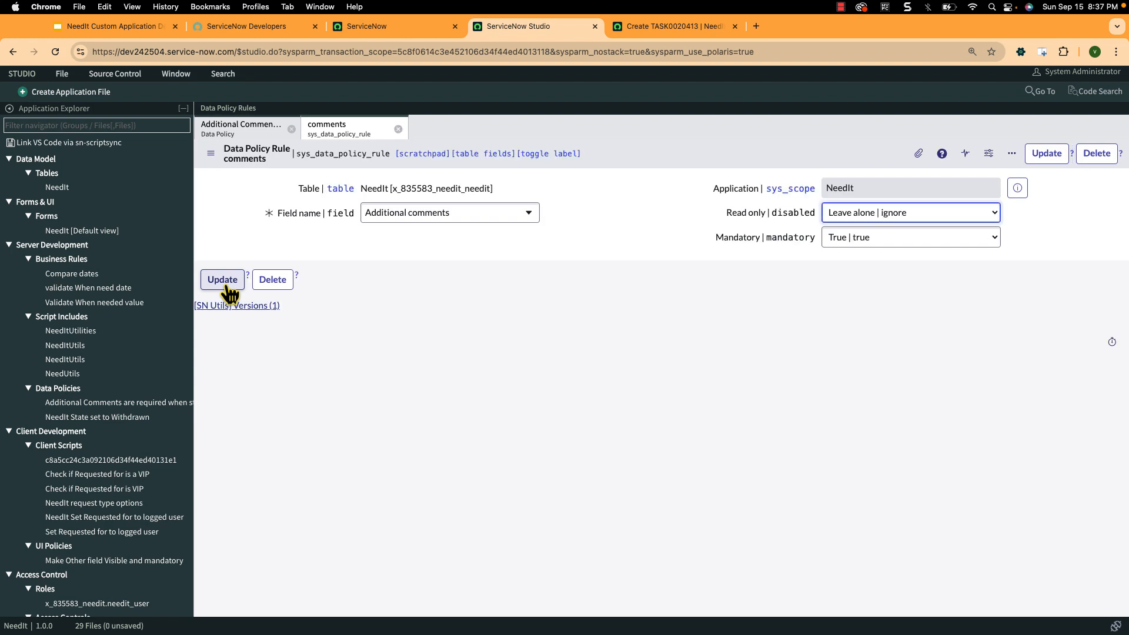
# - Return to the "Additional Comments are required when state is withdrawn" policy, refresh its Data Policy Rules list and review the configuration
pyautogui.click(247, 127)
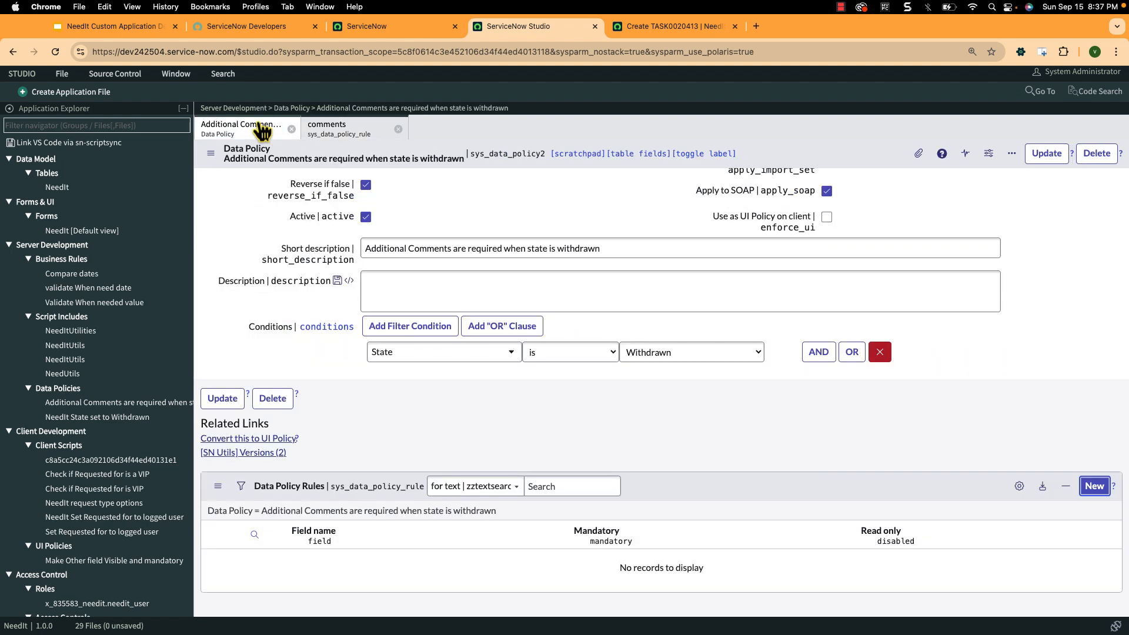
pyautogui.rightClick(806, 495)
pyautogui.click(826, 514)
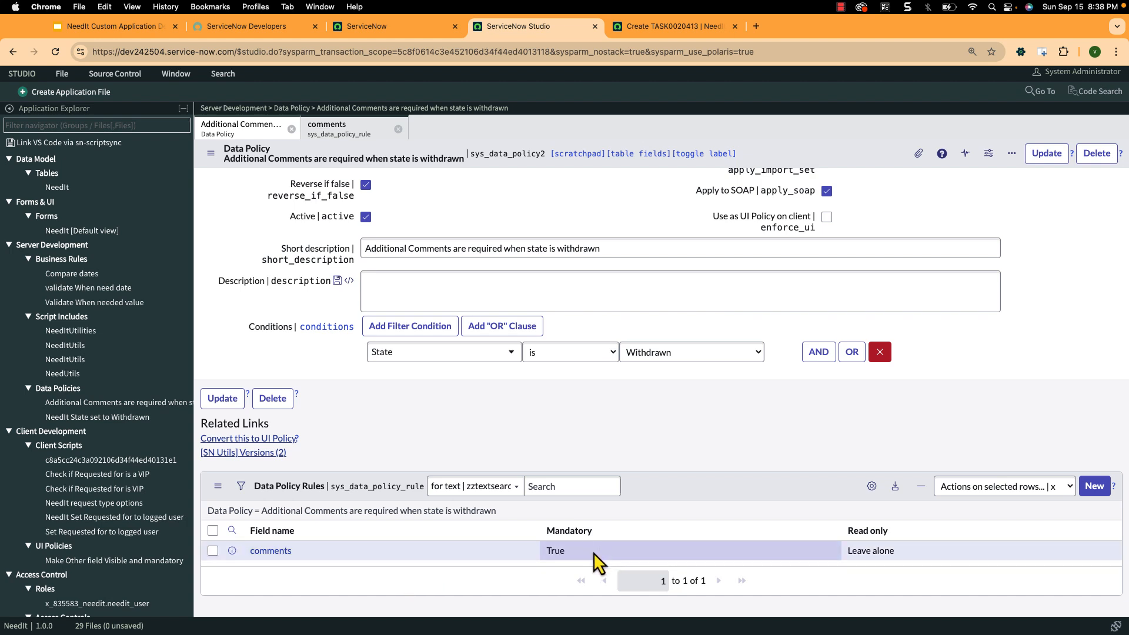
pyautogui.scroll(2, 496, 429)
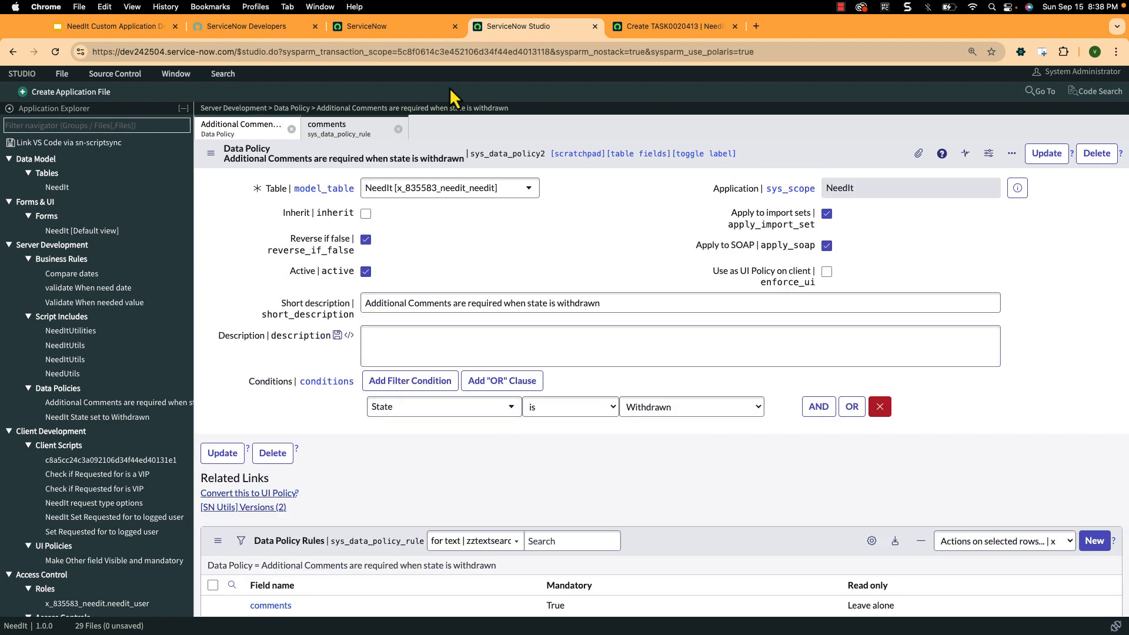
# - Switch to the new NeedIt record form, reload it and set its state to Withdrawn
pyautogui.click(649, 34)
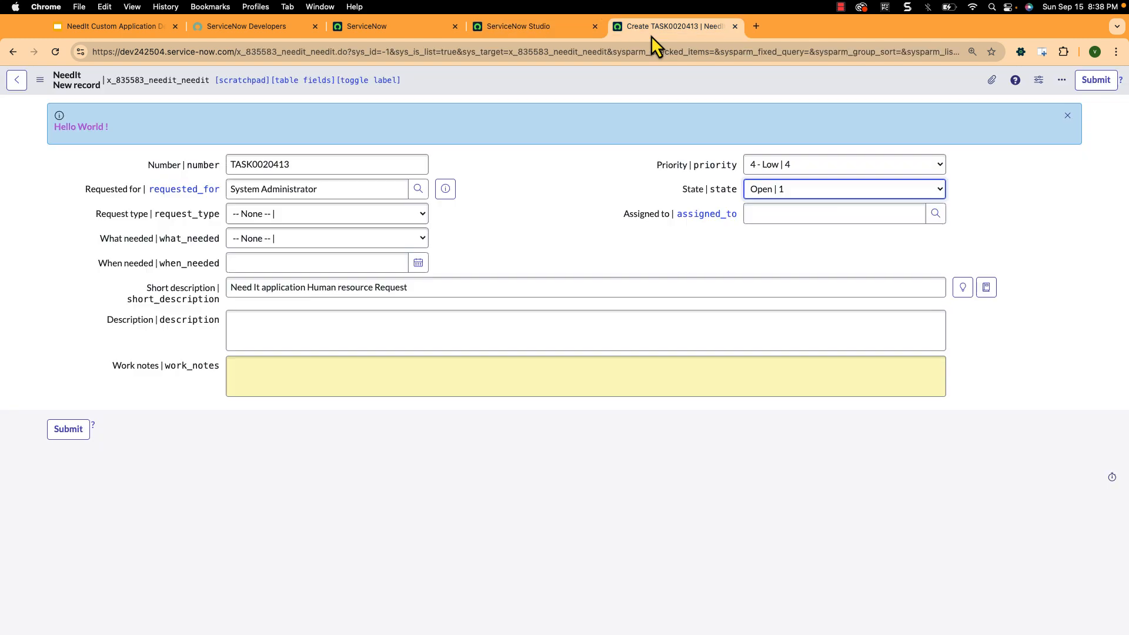
pyautogui.click(60, 59)
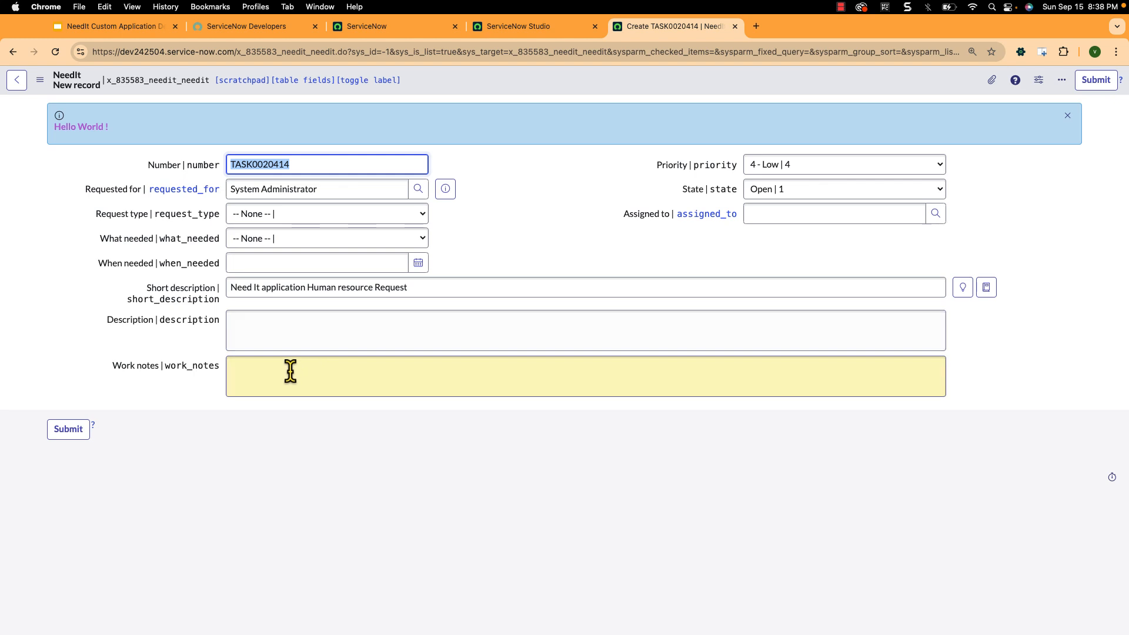
pyautogui.click(290, 370)
pyautogui.click(786, 194)
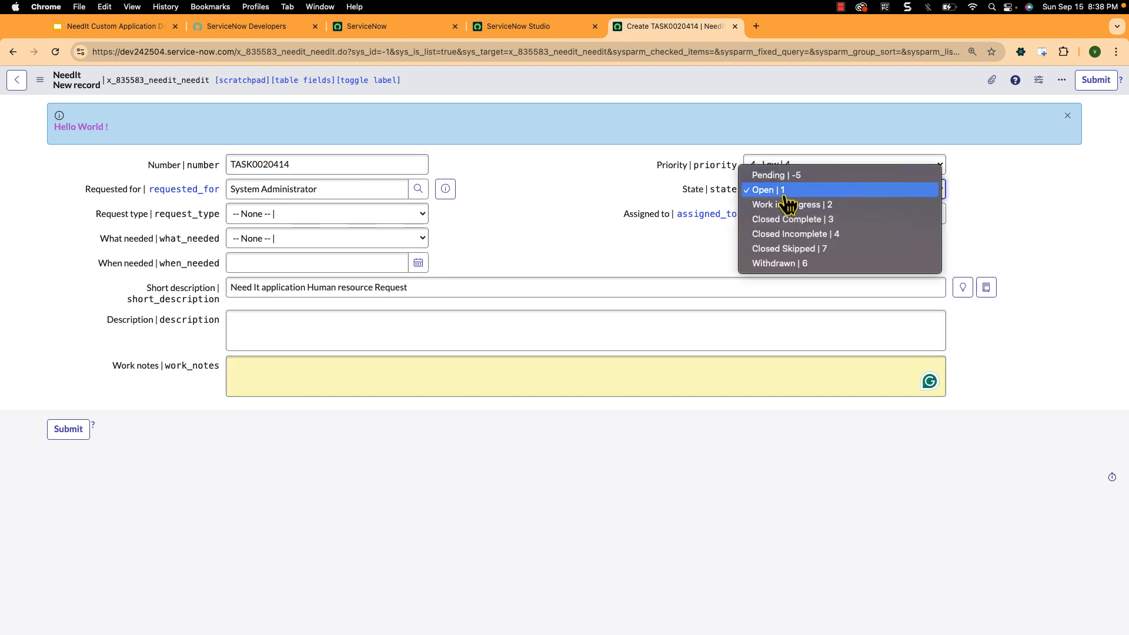
pyautogui.click(785, 264)
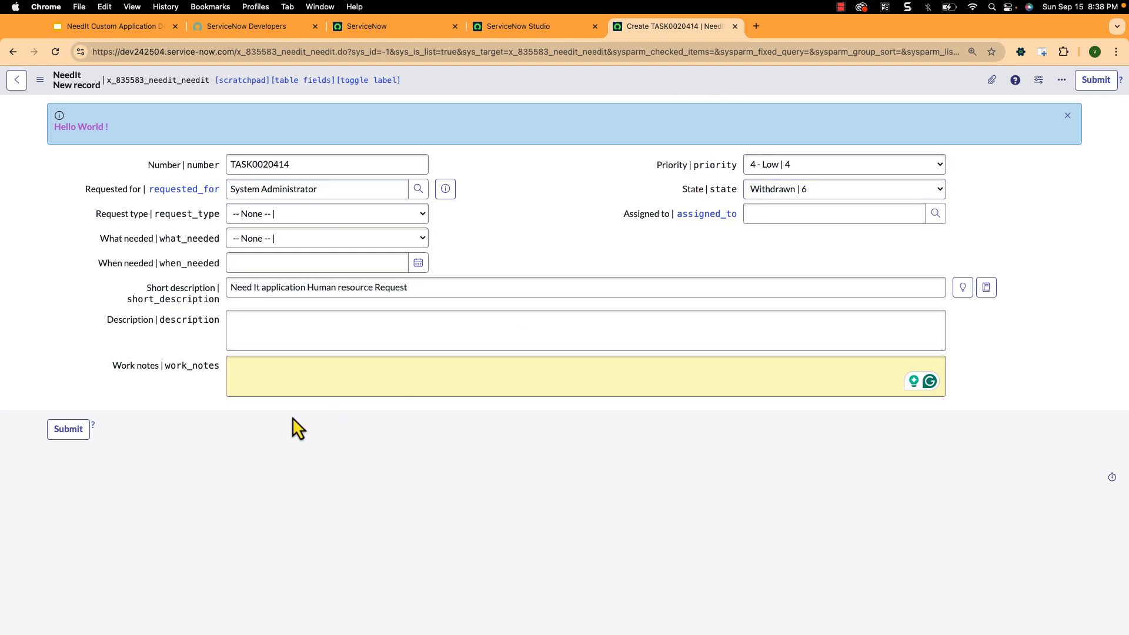
# - Set the new record's request type to Facilities and what is needed to security
pyautogui.click(269, 214)
pyautogui.click(261, 230)
pyautogui.click(259, 243)
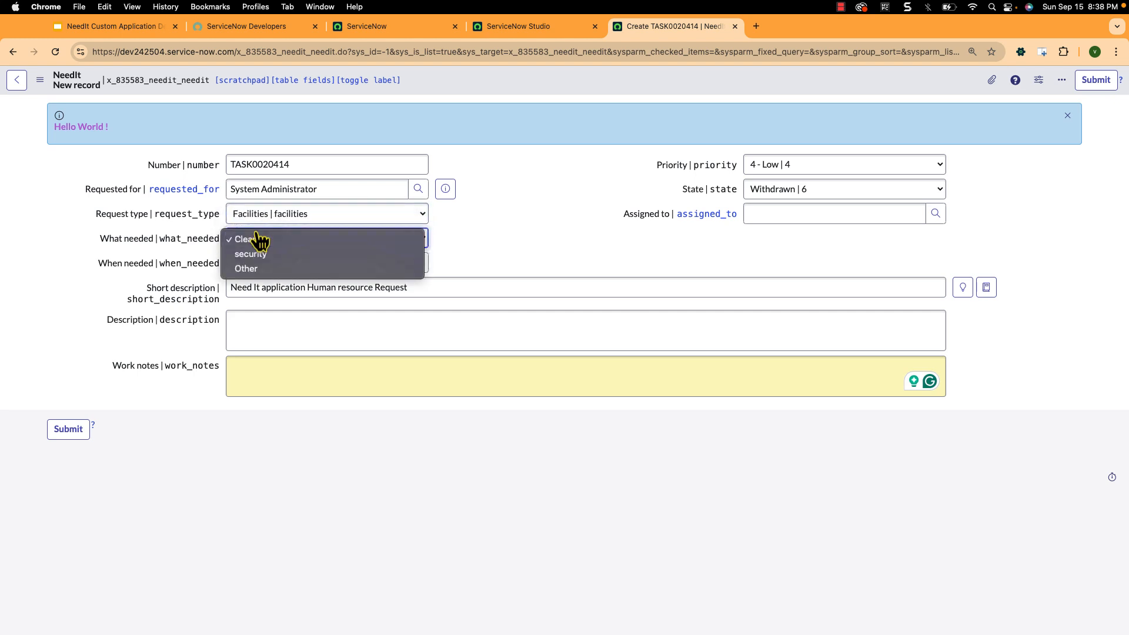
pyautogui.click(255, 257)
# - Enter the description "testing Data policy" and try to submit the record without additional comments
pyautogui.click(290, 319)
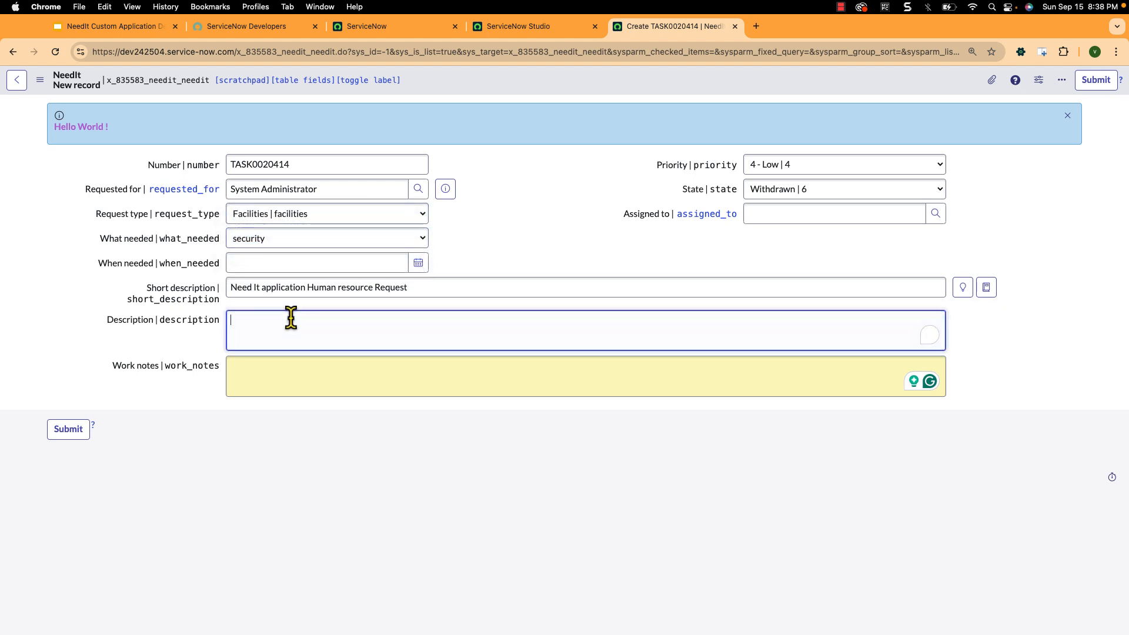
pyautogui.write('testing Data policy')
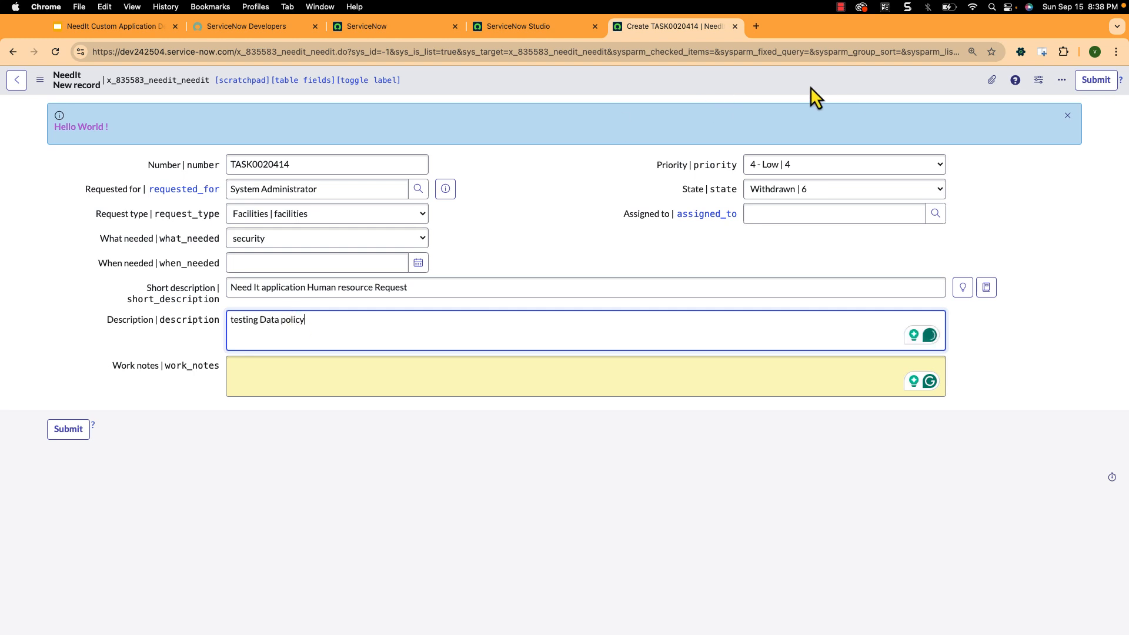
pyautogui.click(1095, 82)
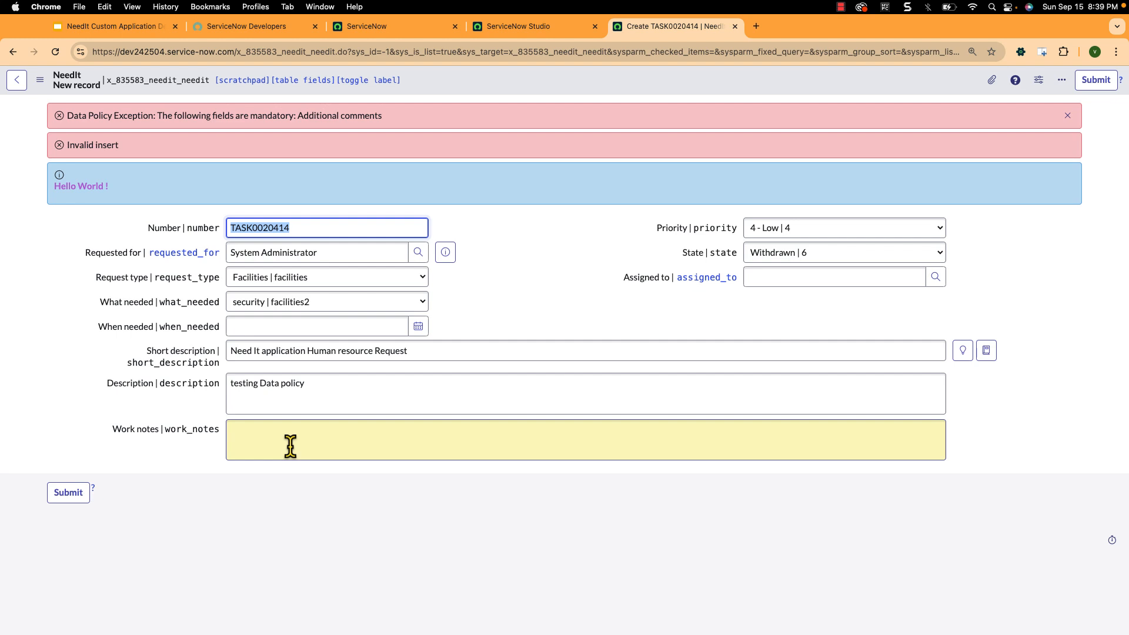
# - Dismiss the form messages and switch the state to Closed Skipped and back to Withdrawn to check how the form responds
pyautogui.click(1072, 120)
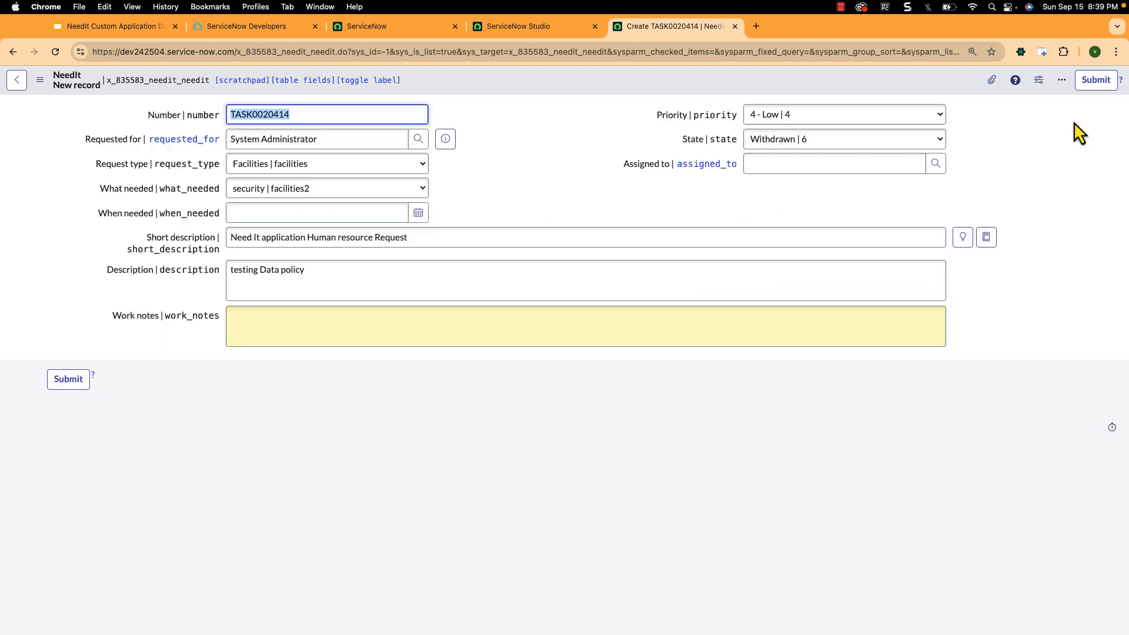
pyautogui.click(834, 144)
pyautogui.click(822, 125)
pyautogui.click(811, 146)
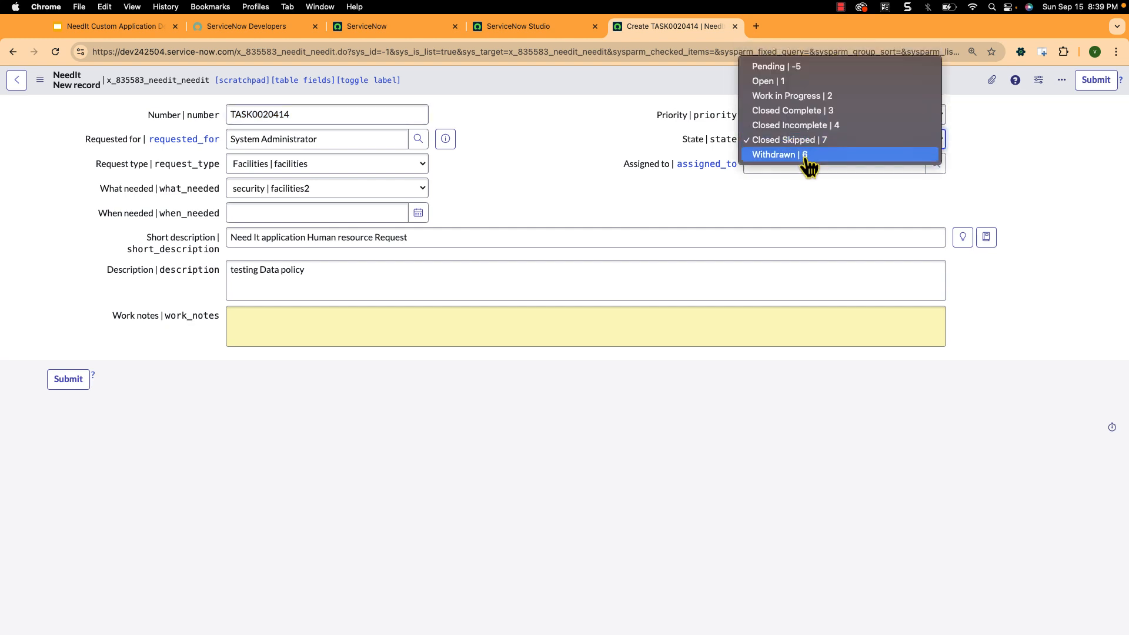
pyautogui.click(806, 155)
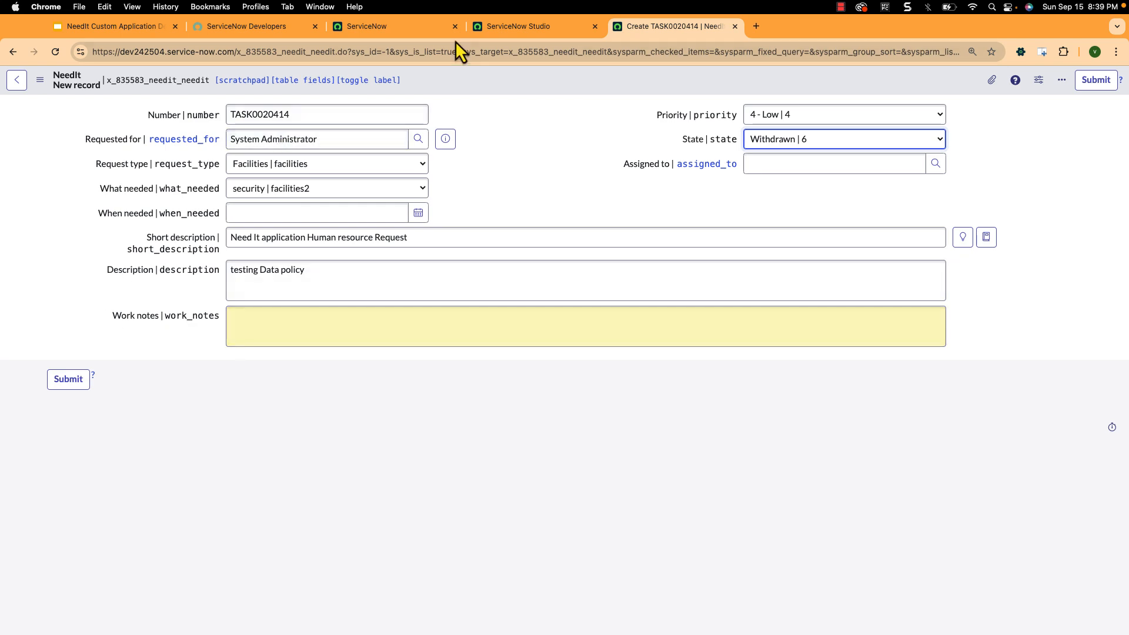
# - Return to the data policy in ServiceNow Studio, enable Use as UI Policy on client and update the record
pyautogui.click(481, 33)
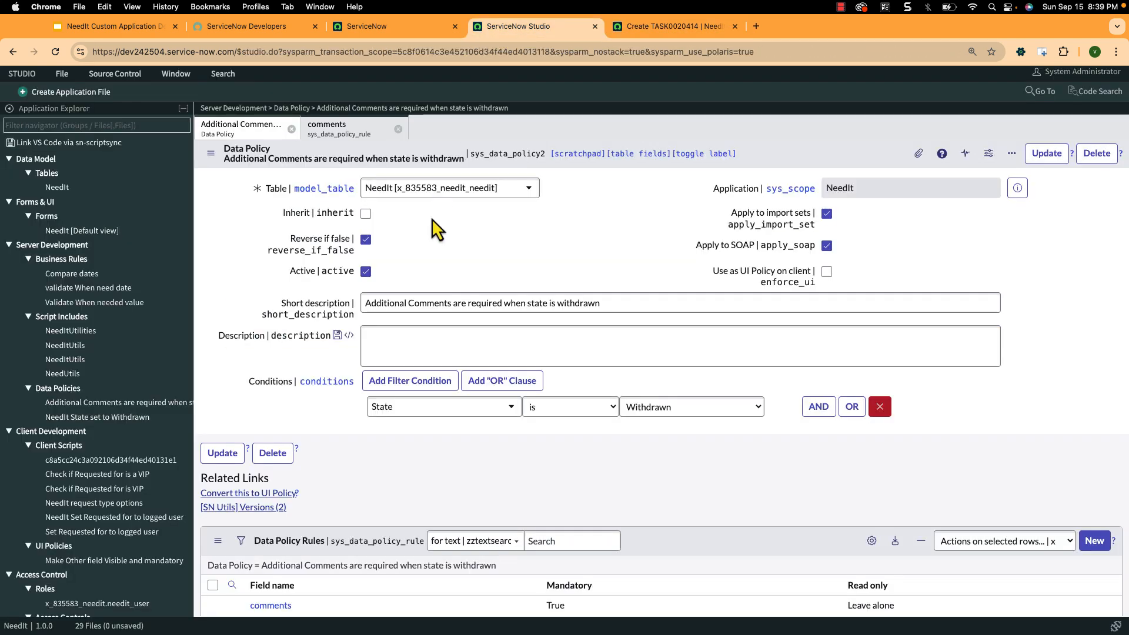
pyautogui.click(827, 272)
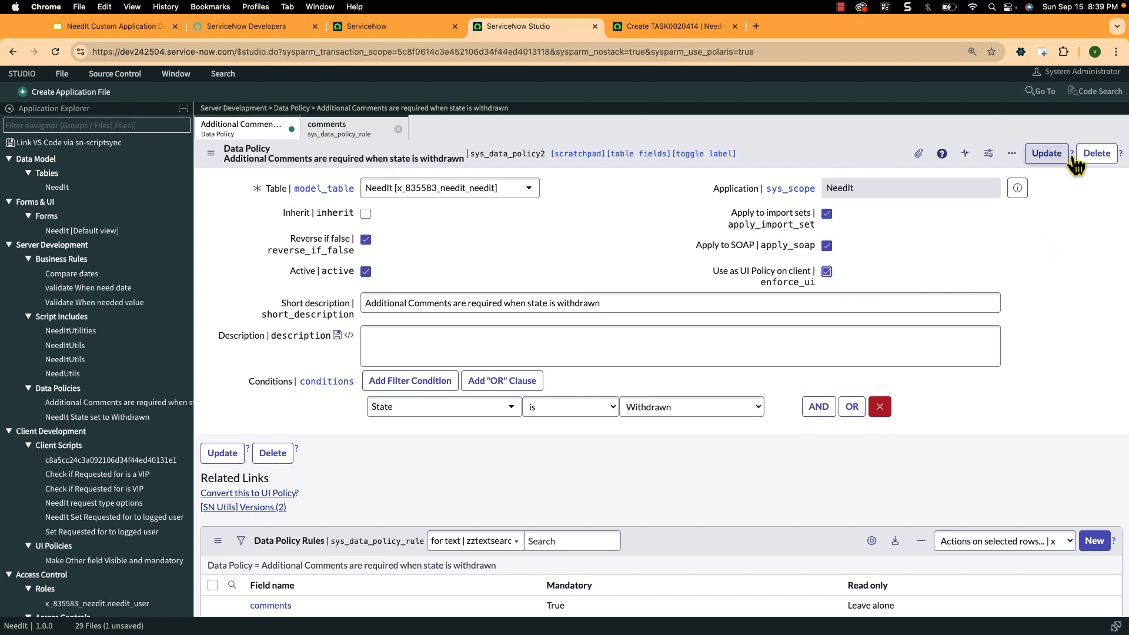
pyautogui.click(1047, 153)
# - Reload the new NeedIt record form, add the Additional comments field to the end of its layout and save the layout
pyautogui.click(727, 34)
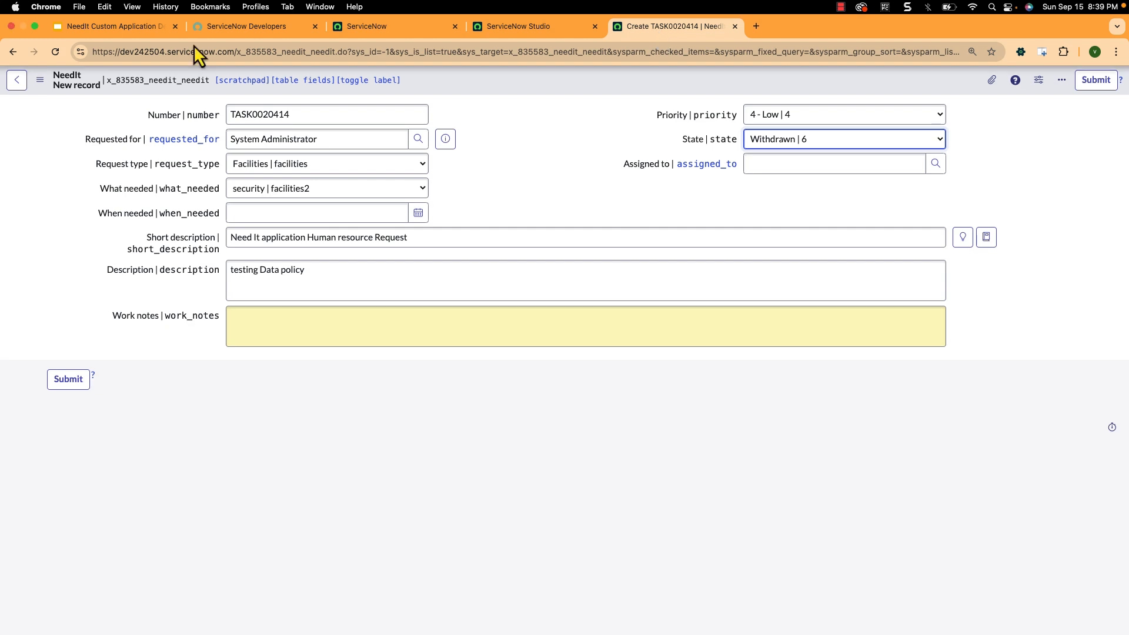
pyautogui.click(55, 57)
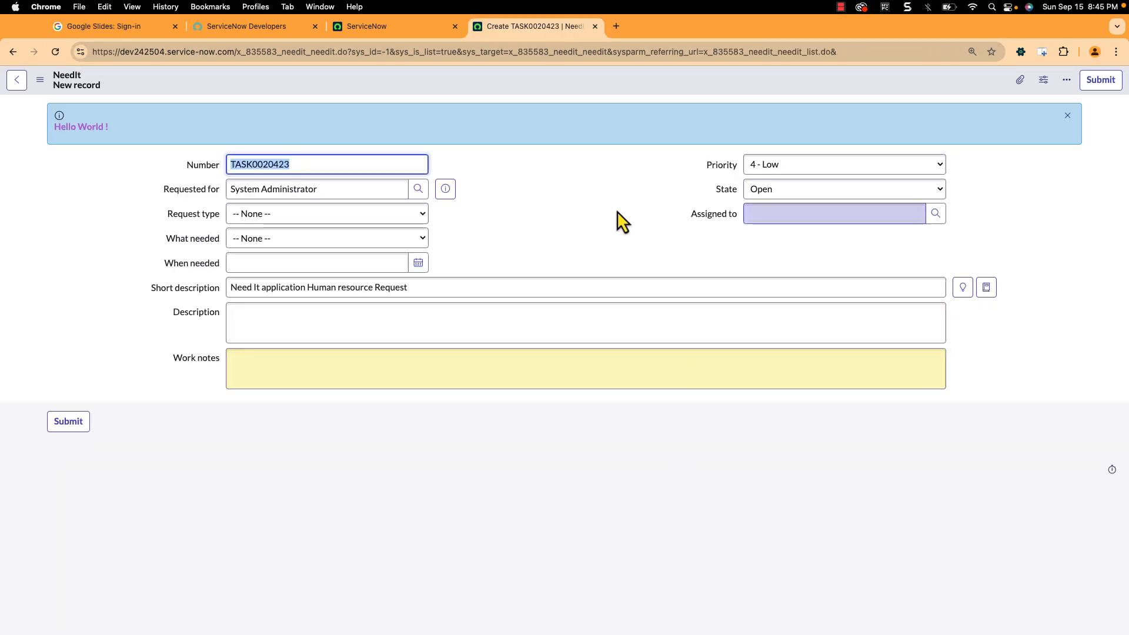
pyautogui.rightClick(641, 87)
pyautogui.moveTo(676, 127)
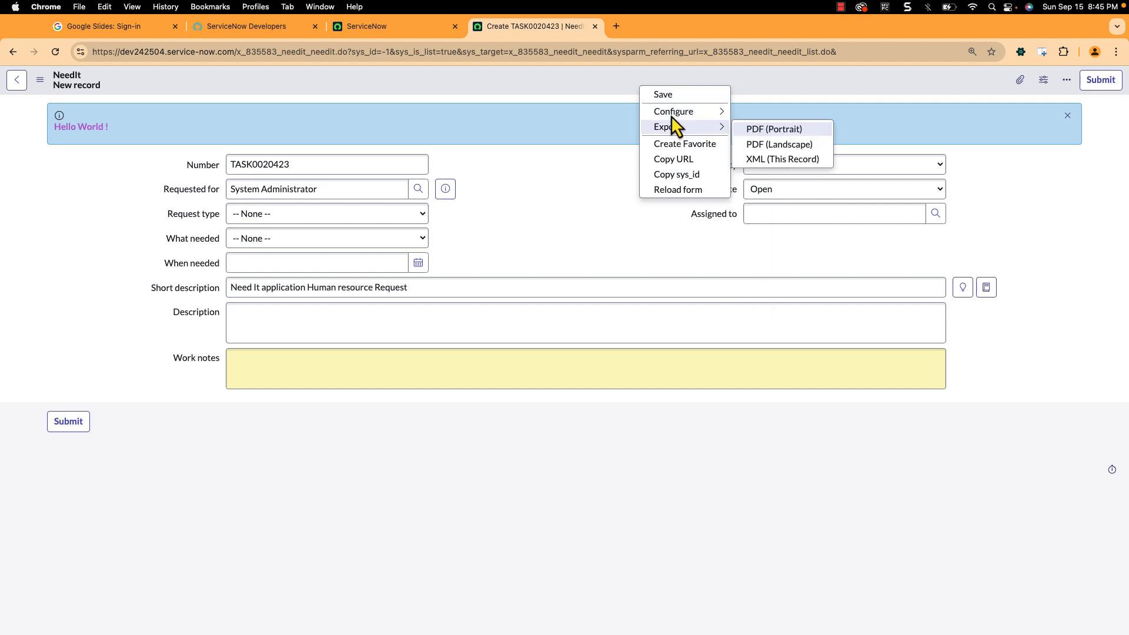
pyautogui.click(764, 143)
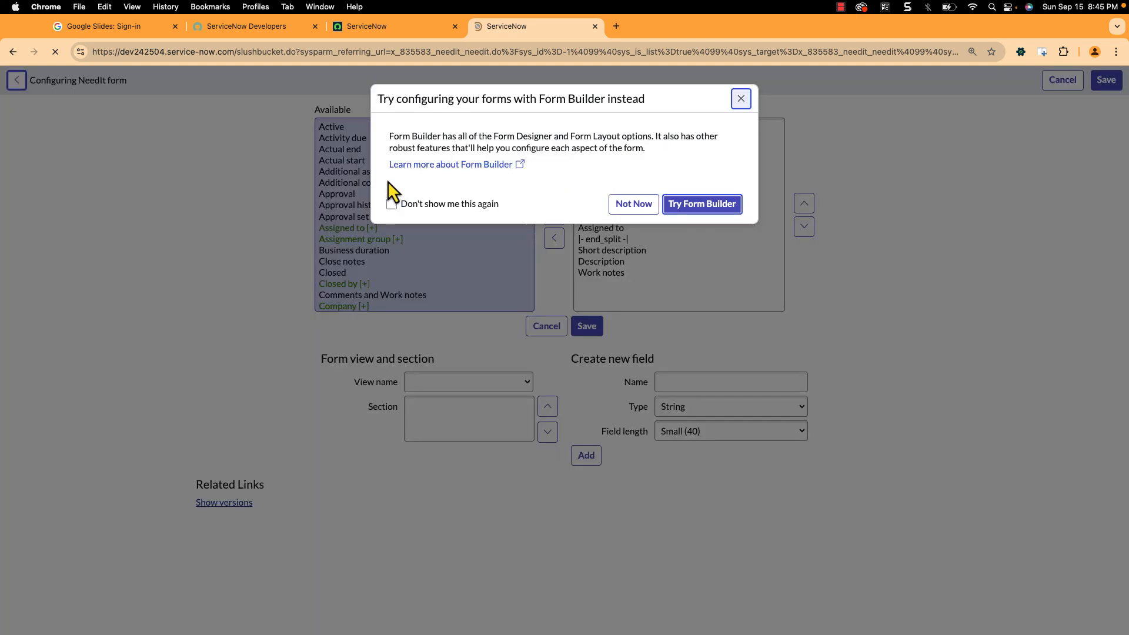
pyautogui.click(741, 99)
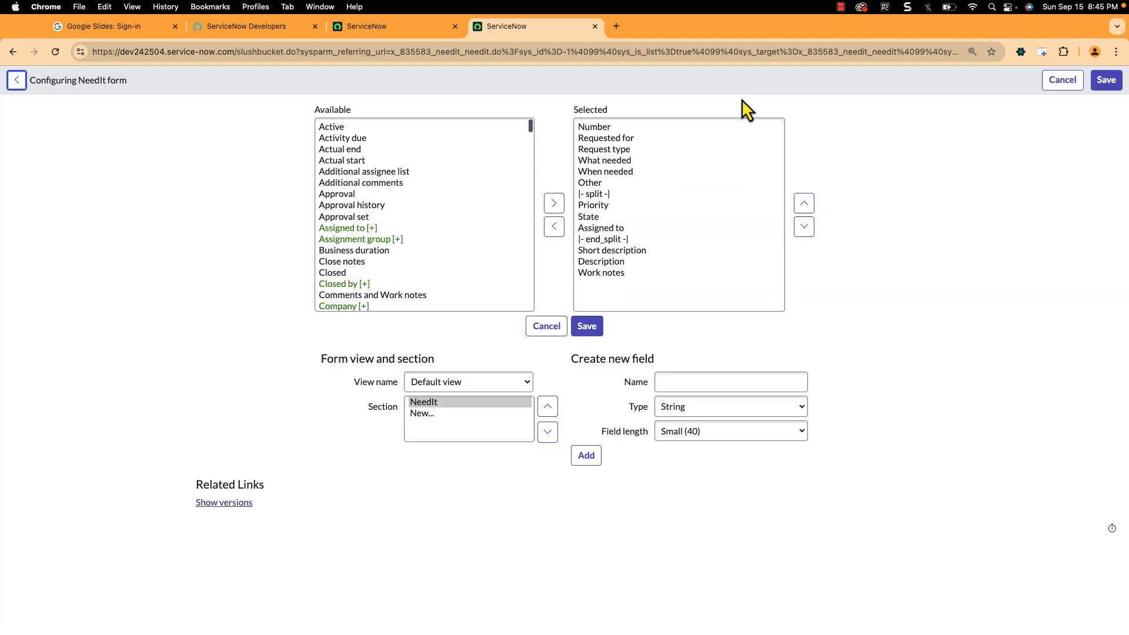
pyautogui.click(393, 187)
pyautogui.click(554, 203)
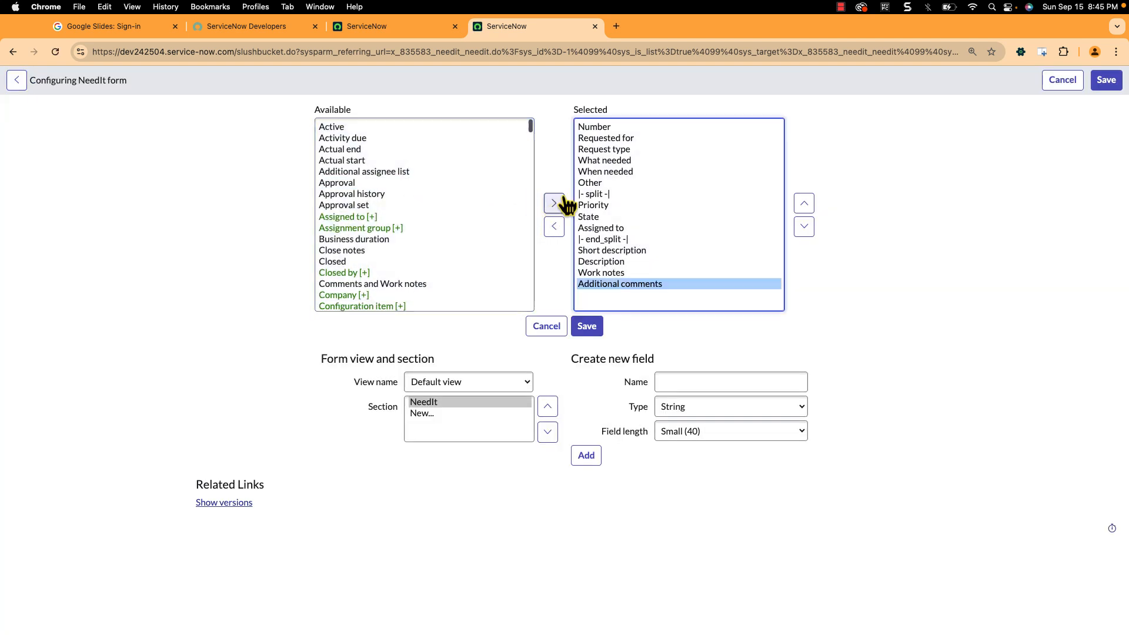
pyautogui.click(1105, 86)
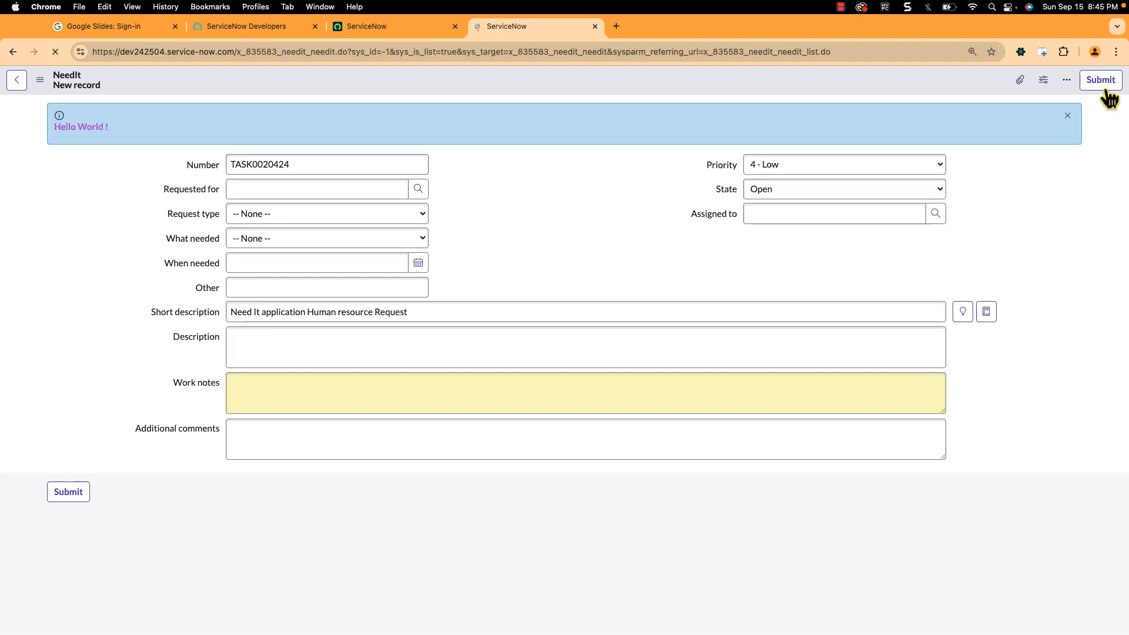
# - Set the new record's state to Withdrawn to test the client-side mandatory rule on Additional comments
pyautogui.click(866, 188)
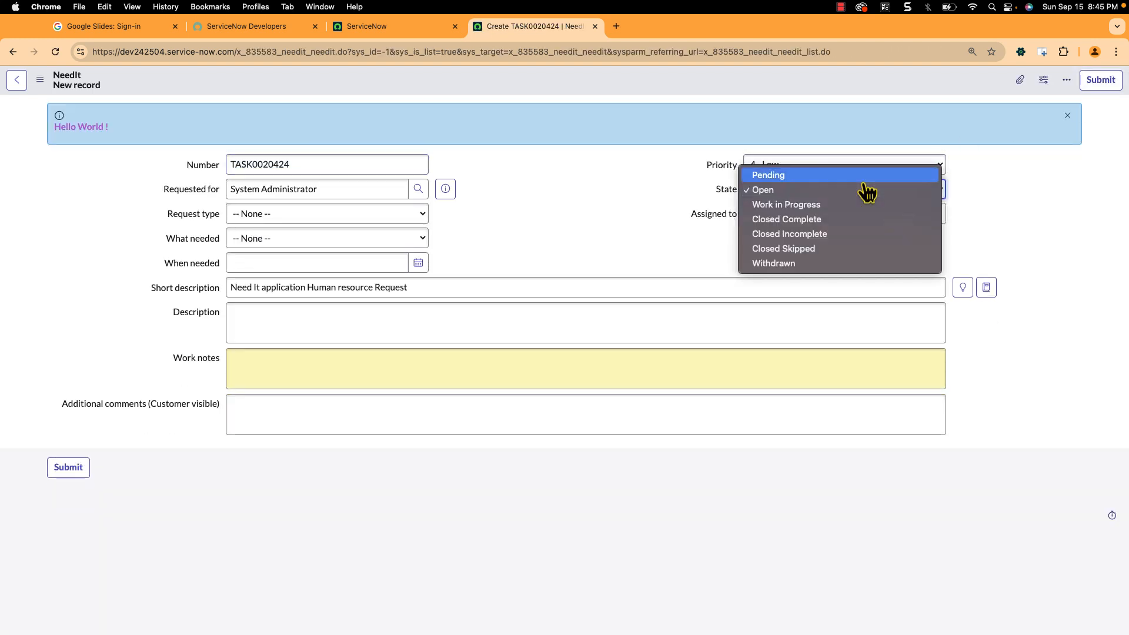
pyautogui.click(813, 268)
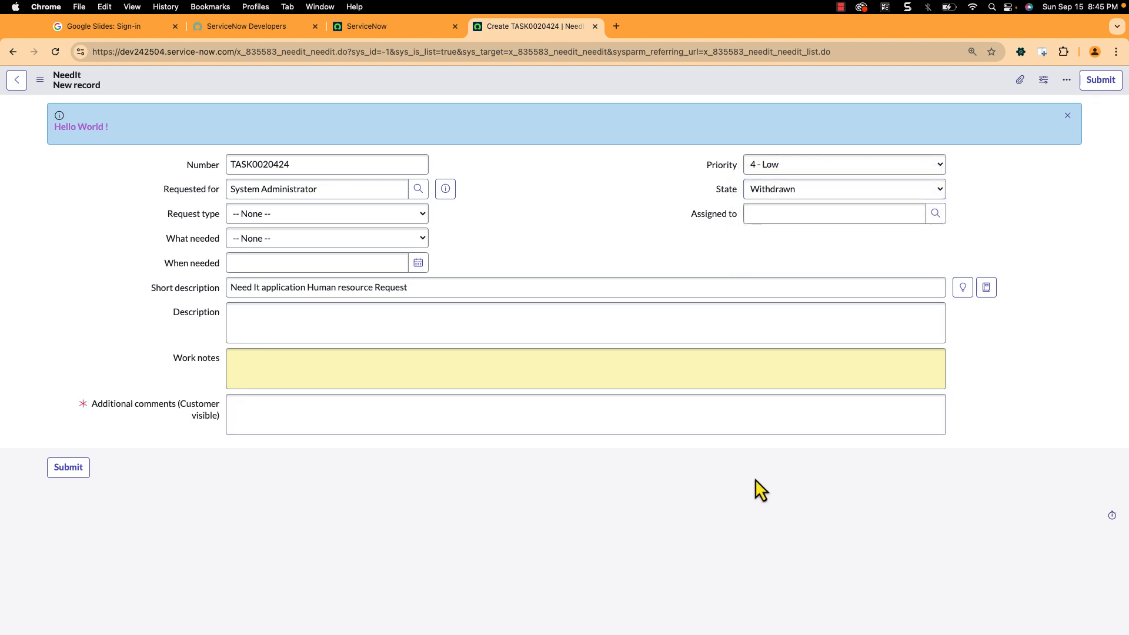